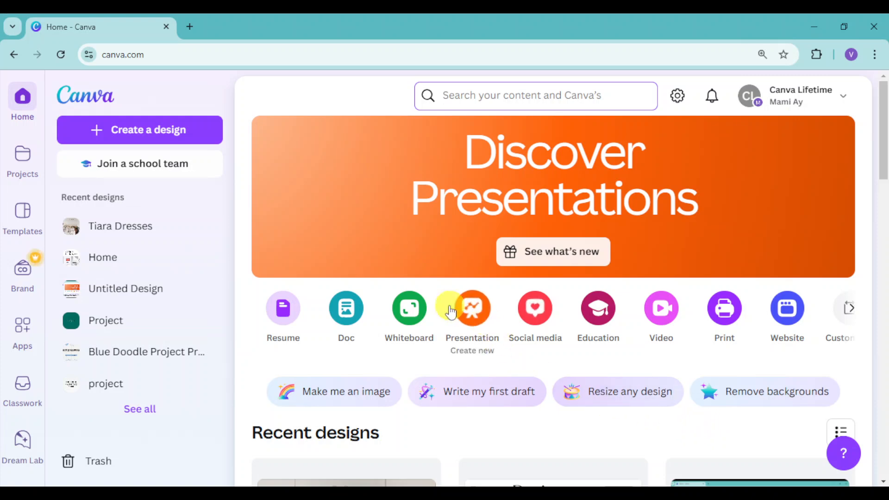
Step: Create a new blank presentation and add a heading reading "Project: Duck" to the page
{"action": "left_click", "coordinate": [472, 311]}
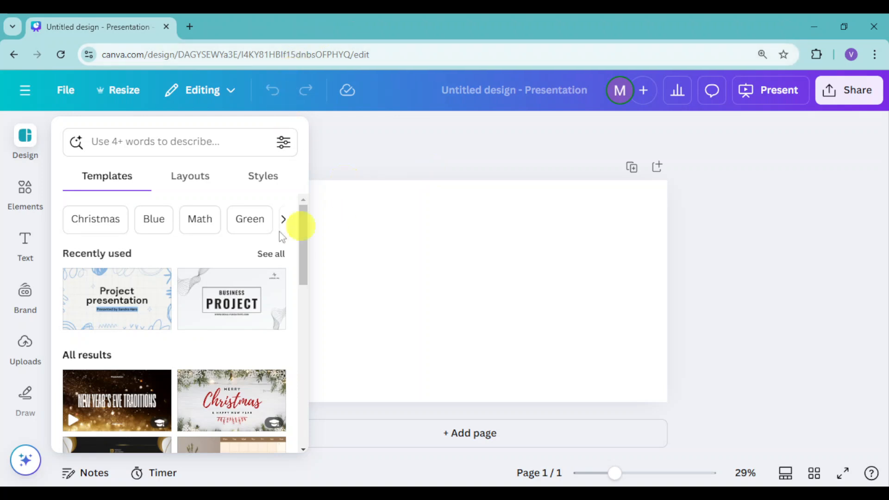
{"action": "left_click", "coordinate": [26, 241]}
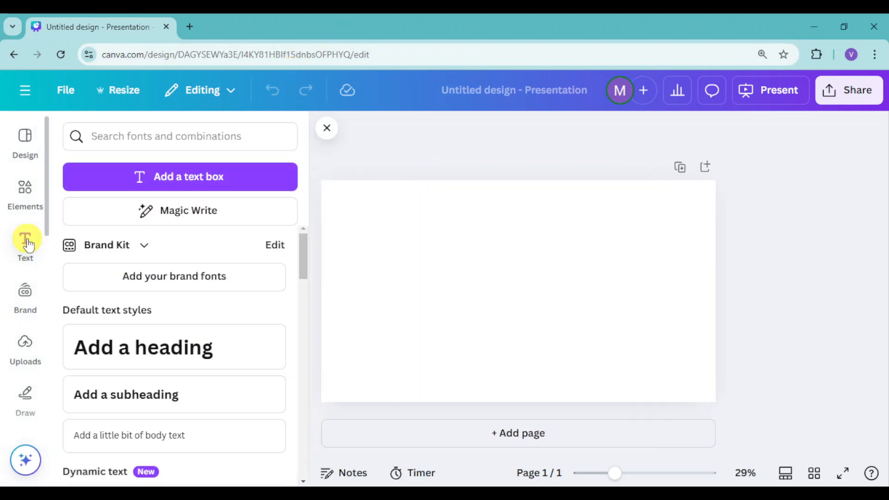
{"action": "left_click", "coordinate": [185, 349]}
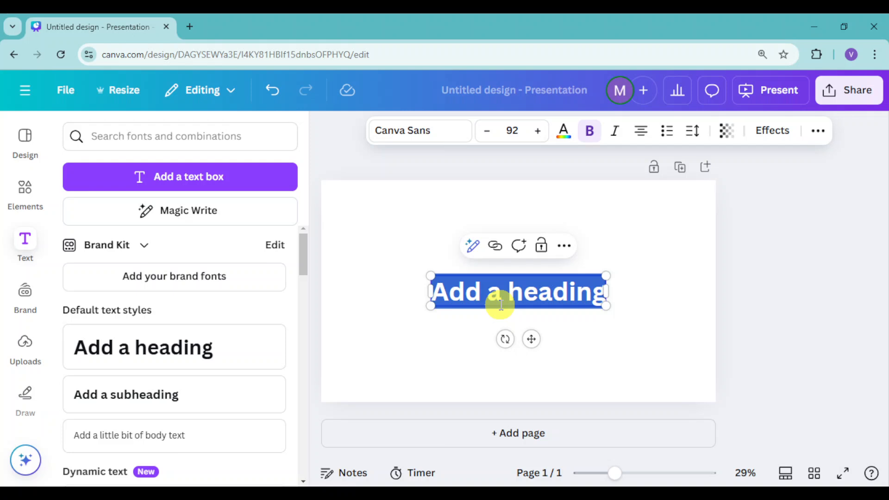
{"action": "type", "text": "Project: DUc"}
{"action": "key", "text": "BackSpace"}
{"action": "key", "text": "BackSpace"}
{"action": "type", "text": "uc"}
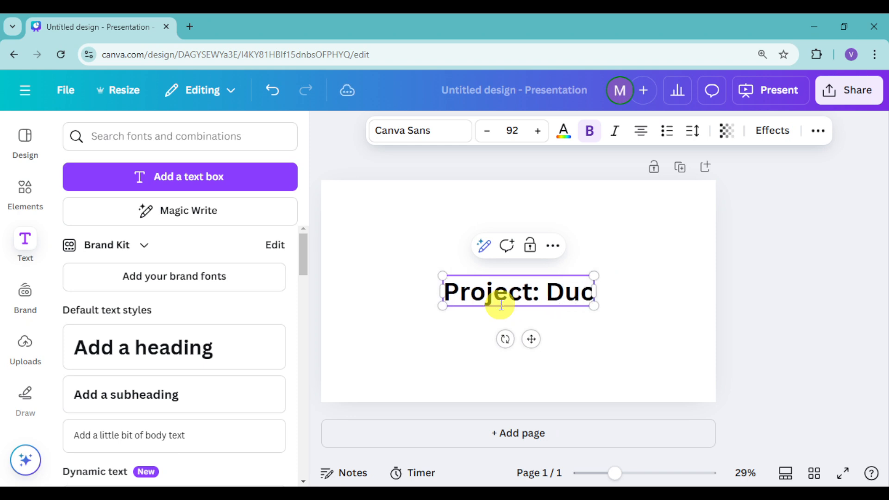
{"action": "type", "text": "k"}
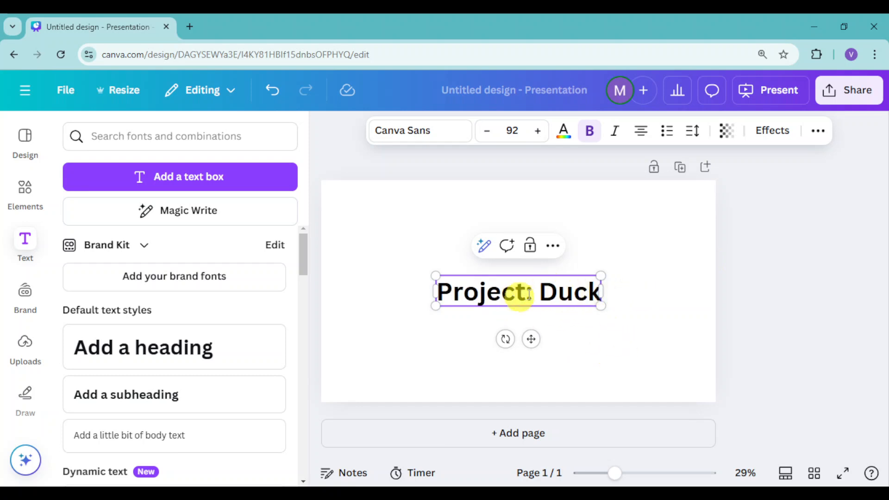
Step: Apply the Outline text effect to the "Project: Duck" heading and open its outline colour choices
{"action": "left_click", "coordinate": [768, 141]}
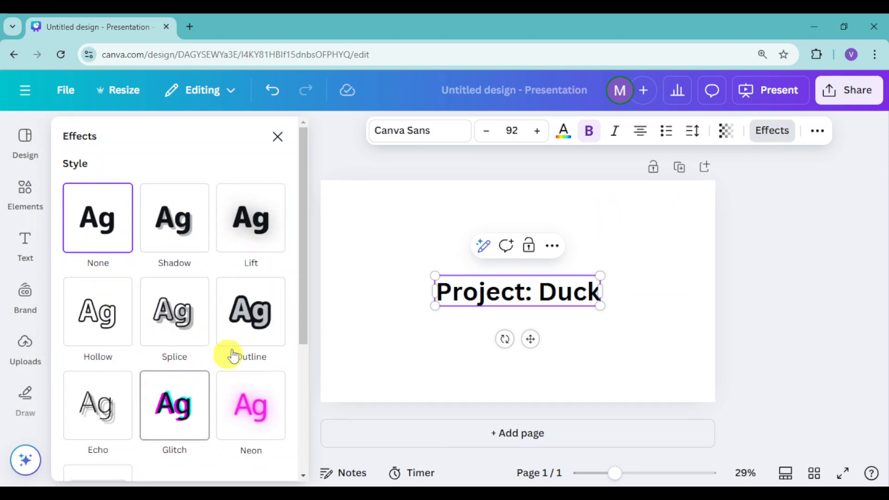
{"action": "left_click", "coordinate": [251, 325]}
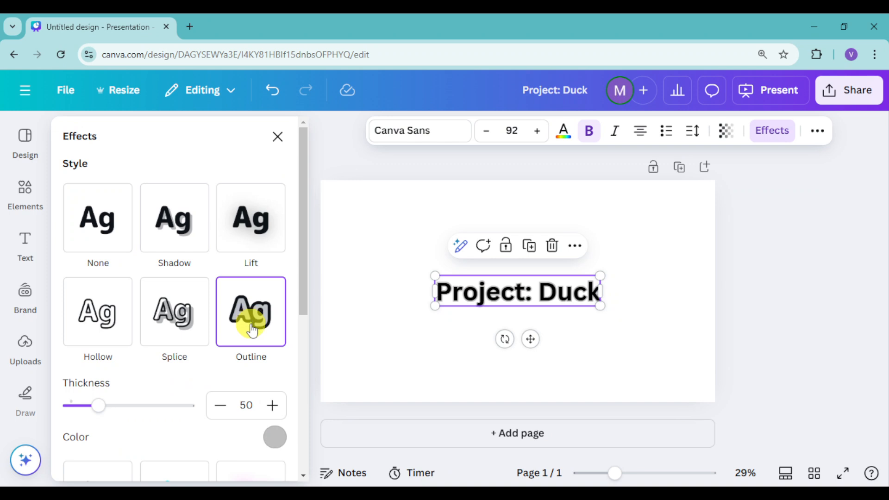
{"action": "left_click_drag", "start_coordinate": [615, 473], "coordinate": [623, 480]}
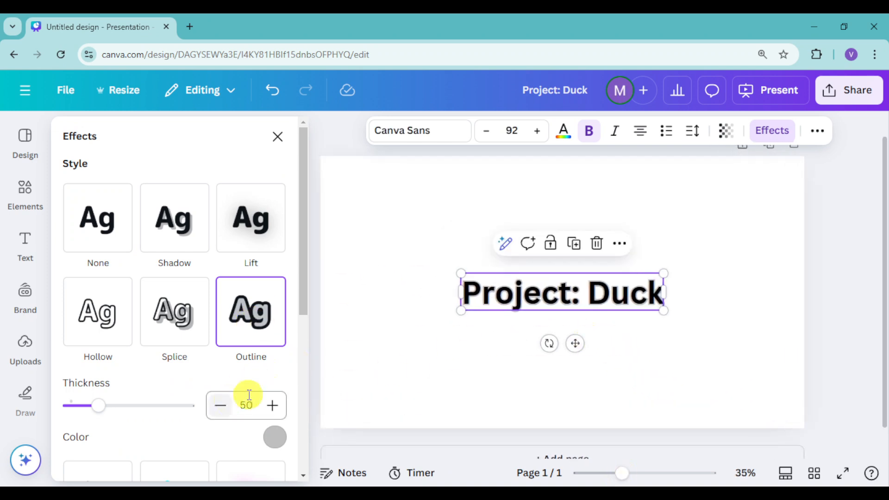
{"action": "left_click", "coordinate": [279, 439]}
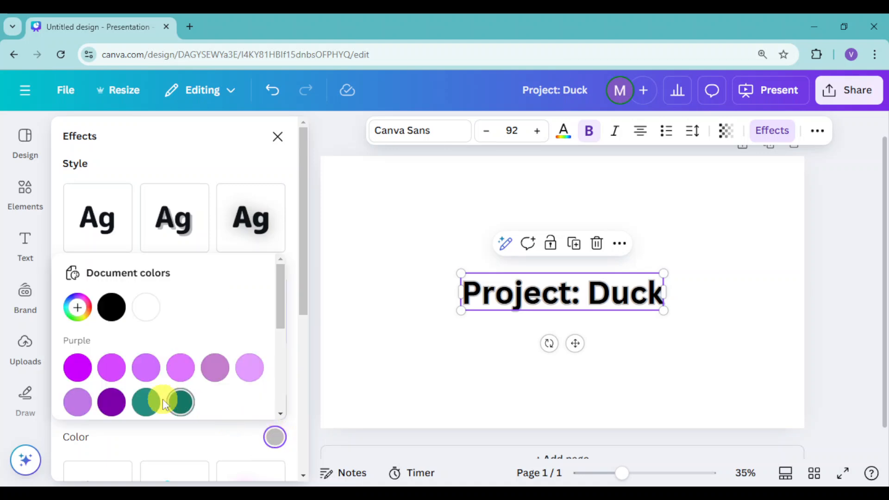
Step: Try the dark green #147764 and a purple swatch as the heading's outline colour
{"action": "left_click", "coordinate": [182, 404]}
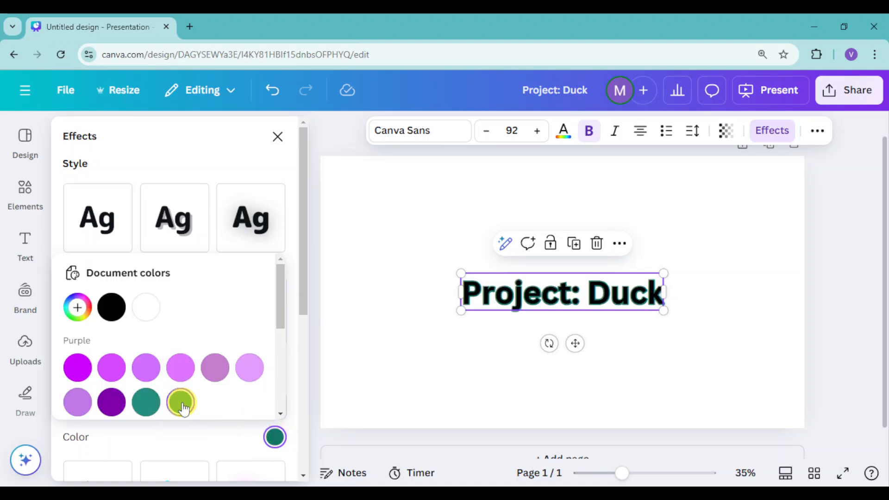
{"action": "left_click", "coordinate": [148, 380]}
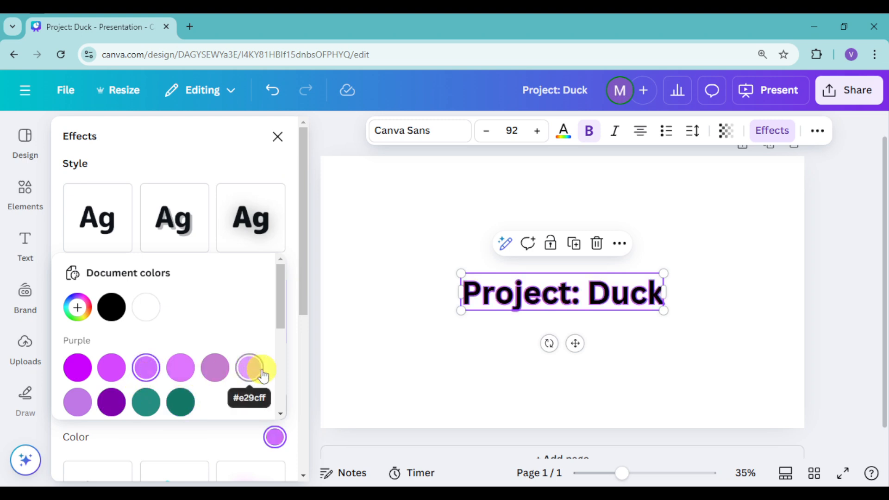
{"action": "left_click", "coordinate": [177, 400]}
Step: Set the heading's outline to the custom red #FF0000 with a thickness of 86
{"action": "left_click", "coordinate": [77, 308]}
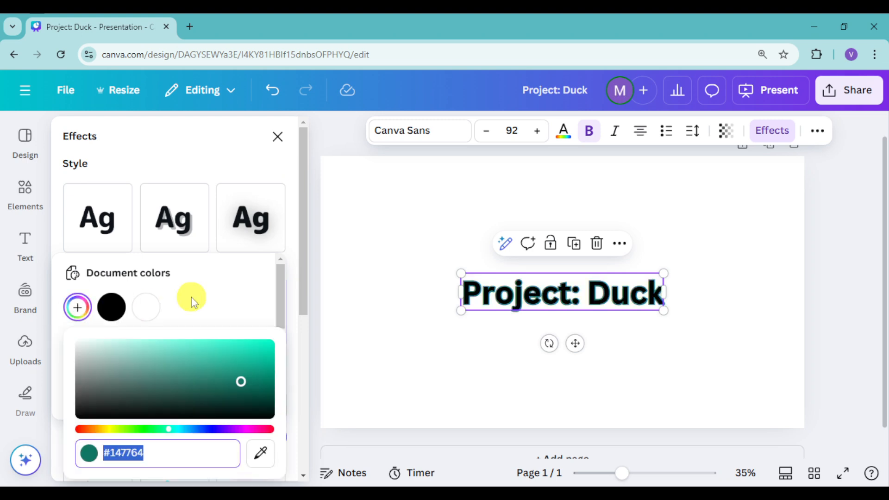
{"action": "left_click_drag", "start_coordinate": [164, 428], "coordinate": [78, 429]}
{"action": "mouse_move", "coordinate": [257, 371]}
{"action": "left_mouse_down"}
{"action": "mouse_move", "coordinate": [270, 347]}
{"action": "mouse_move", "coordinate": [366, 326]}
{"action": "left_mouse_up"}
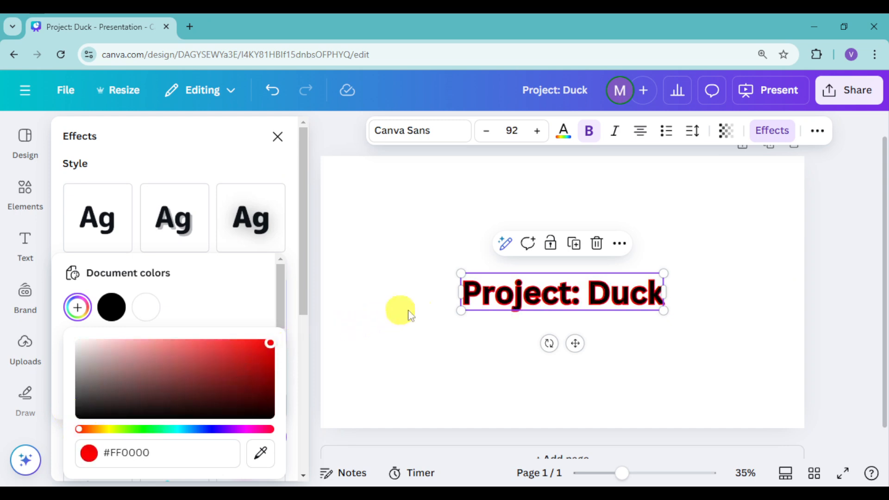
{"action": "left_click", "coordinate": [239, 299]}
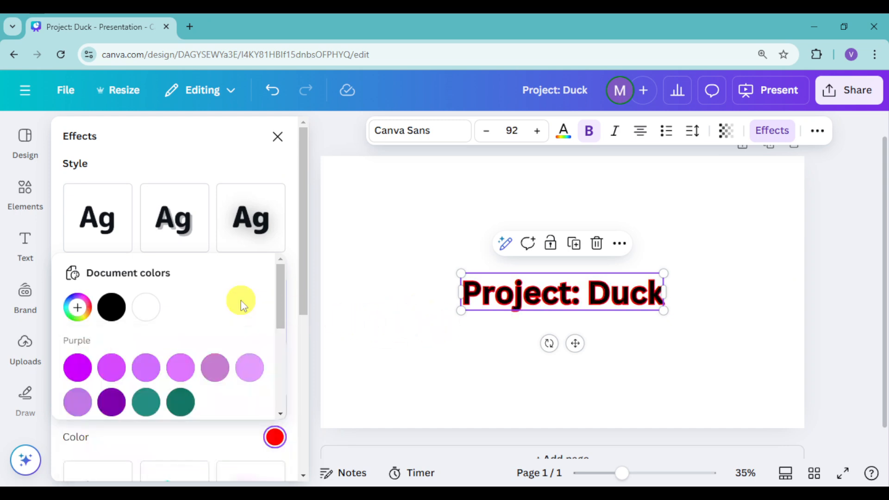
{"action": "scroll", "coordinate": [224, 361], "scroll_direction": "down", "scroll_amount": 3}
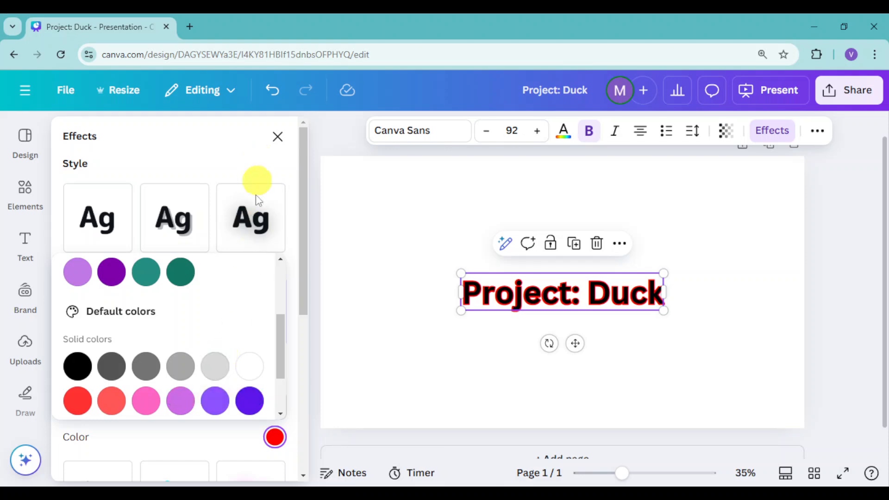
{"action": "scroll", "coordinate": [220, 320], "scroll_direction": "down", "scroll_amount": 1}
{"action": "left_click", "coordinate": [178, 439]}
{"action": "left_click_drag", "start_coordinate": [103, 405], "coordinate": [122, 421]}
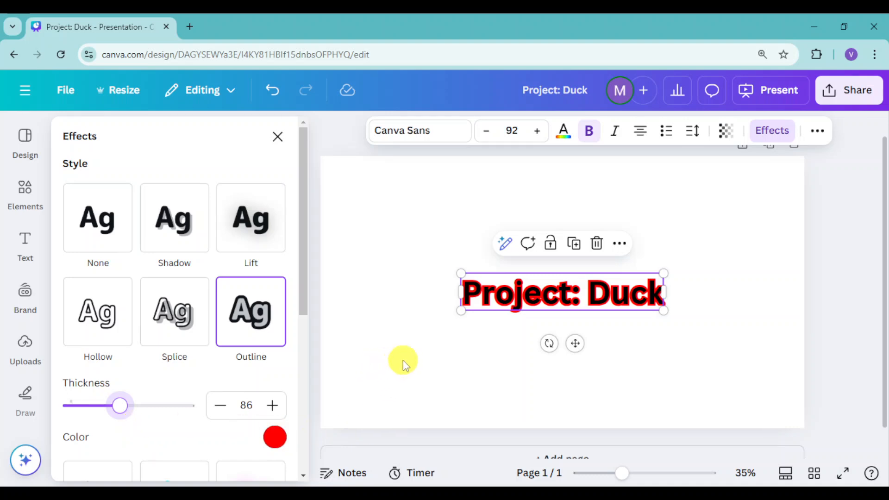
Step: Insert the uploaded duck-on-pond photo, shrink it on the left half of the page, and place the heading to its right
{"action": "left_click", "coordinate": [11, 349]}
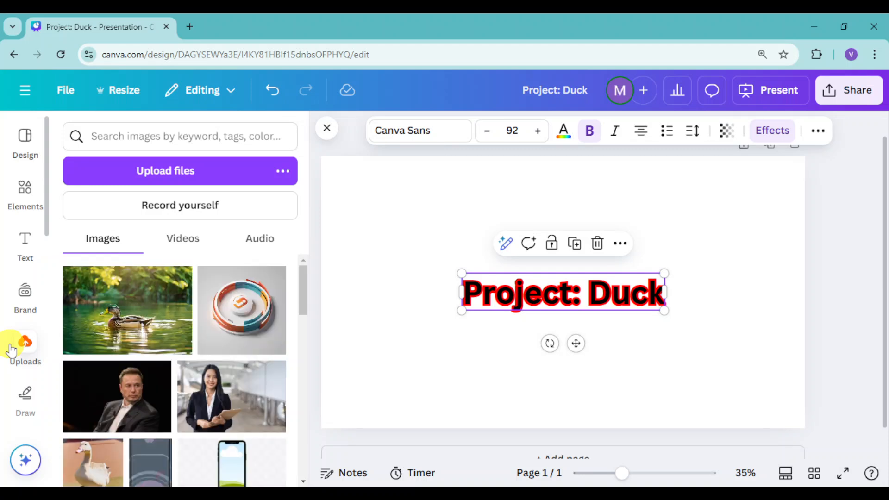
{"action": "left_click", "coordinate": [119, 309]}
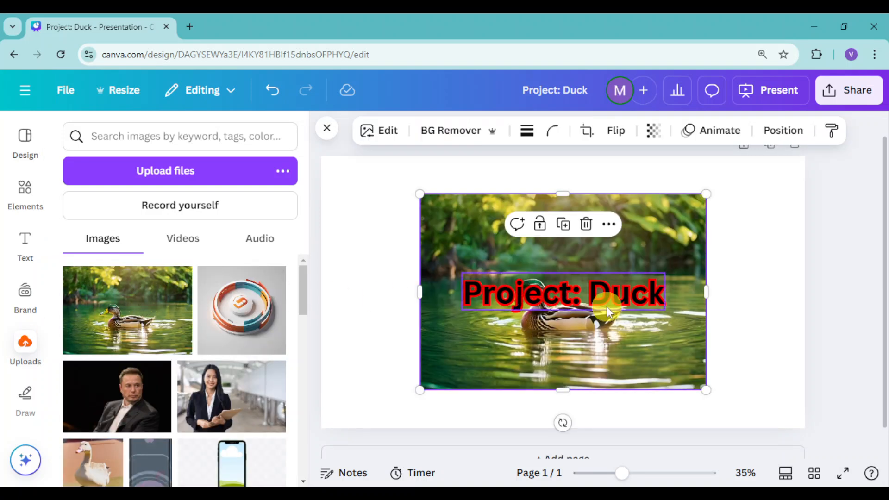
{"action": "left_click_drag", "start_coordinate": [618, 333], "coordinate": [552, 343]}
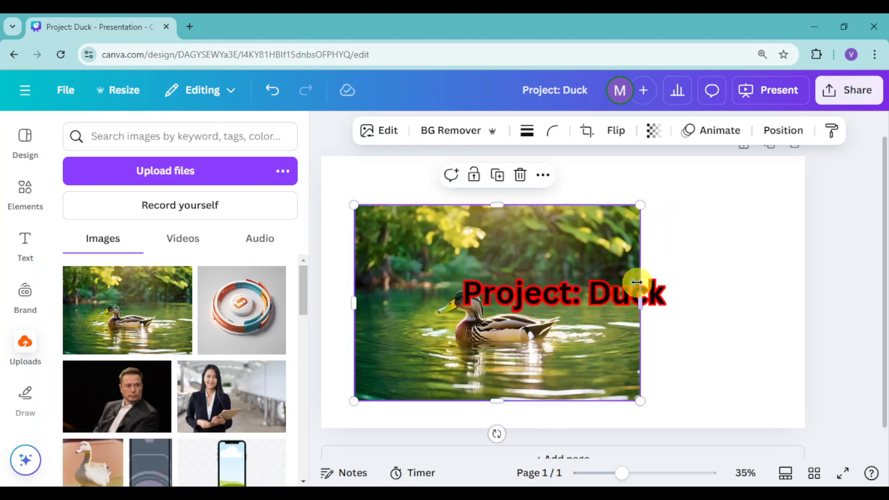
{"action": "left_click_drag", "start_coordinate": [597, 301], "coordinate": [580, 290]}
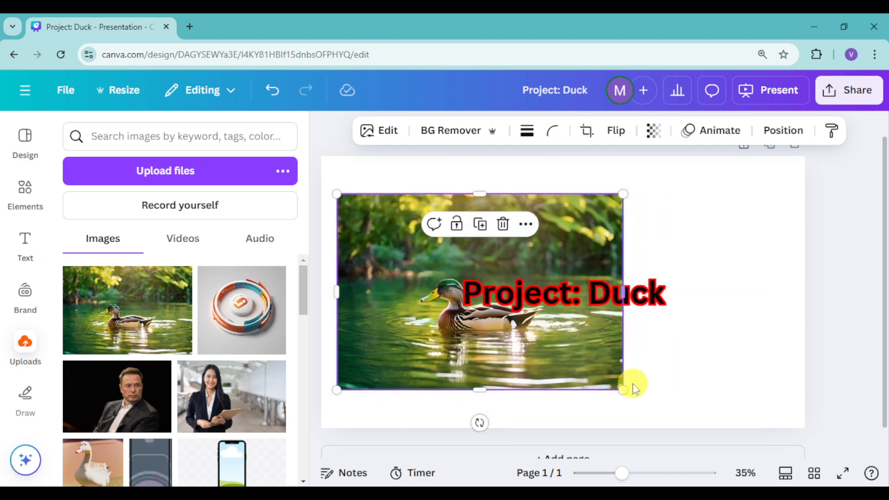
{"action": "left_click_drag", "start_coordinate": [625, 389], "coordinate": [565, 379]}
{"action": "left_click_drag", "start_coordinate": [595, 293], "coordinate": [710, 265]}
{"action": "left_click_drag", "start_coordinate": [465, 317], "coordinate": [465, 323]}
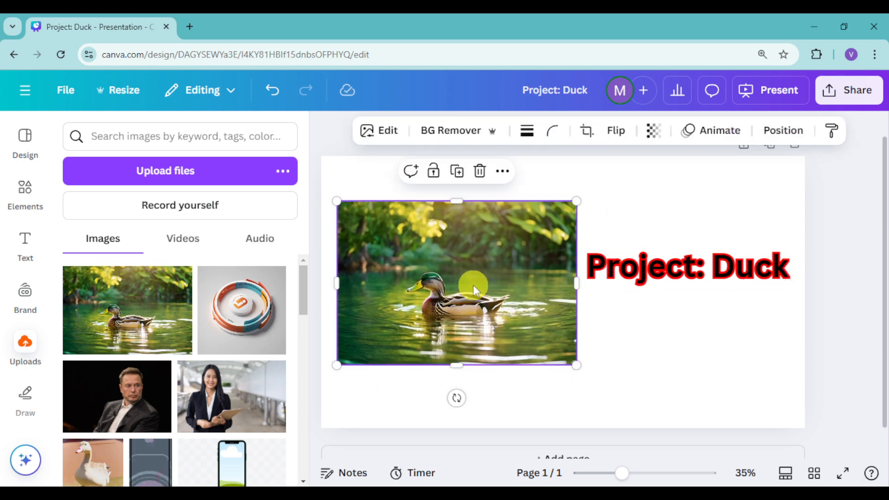
{"action": "left_click", "coordinate": [329, 129]}
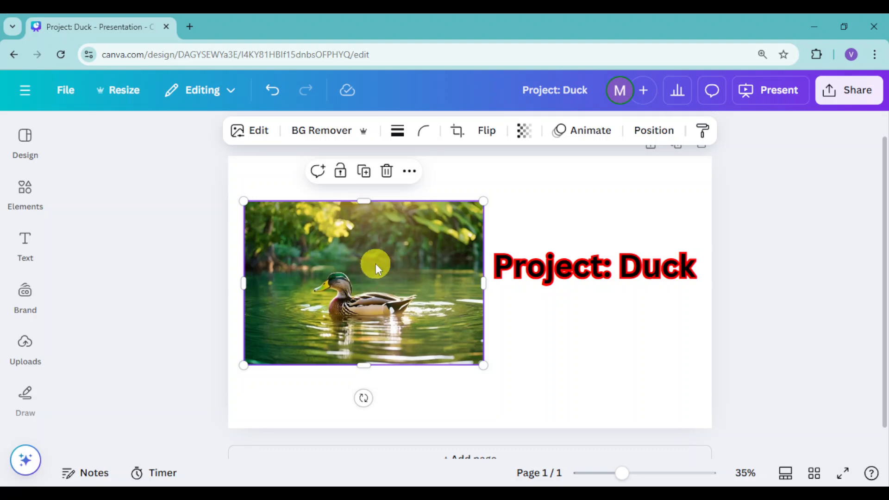
Step: Apply the Outline shadow effect to the duck photo
{"action": "left_click", "coordinate": [259, 145]}
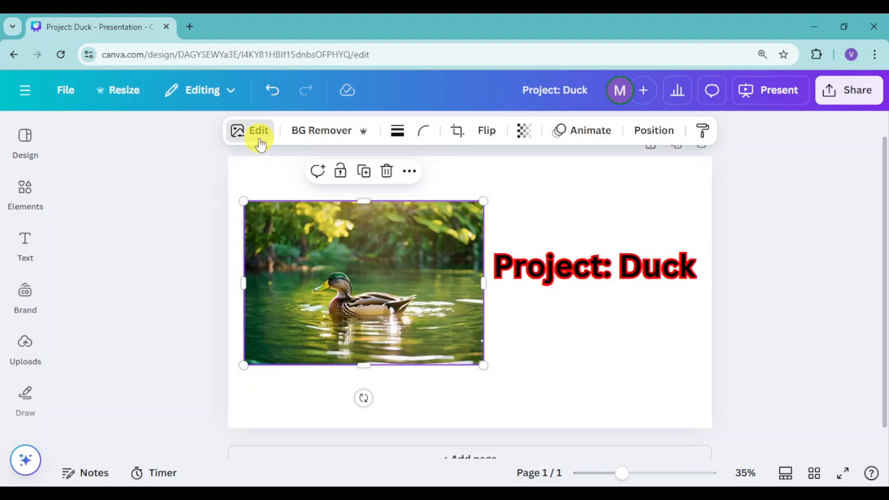
{"action": "left_click", "coordinate": [265, 141]}
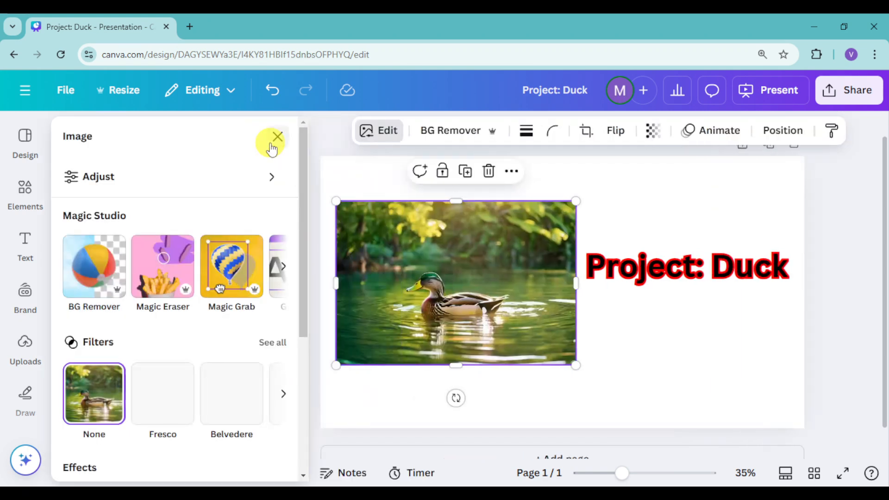
{"action": "scroll", "coordinate": [194, 325], "scroll_direction": "down", "scroll_amount": 3}
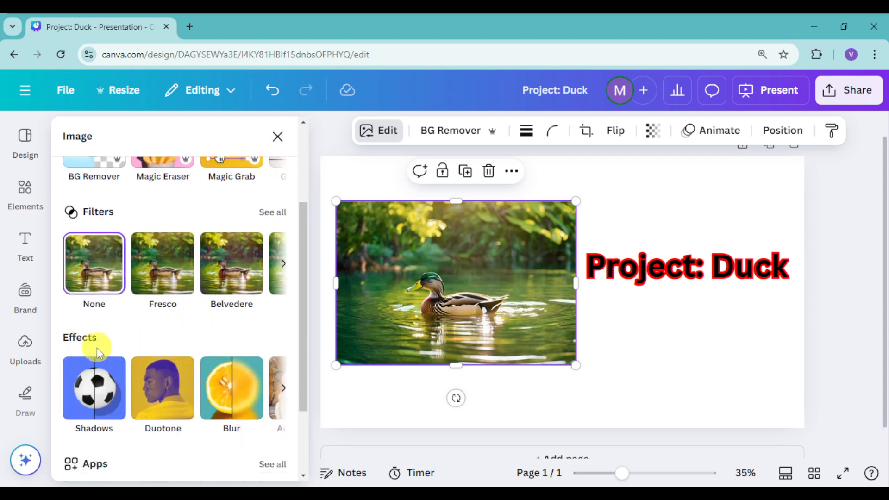
{"action": "left_click", "coordinate": [126, 401]}
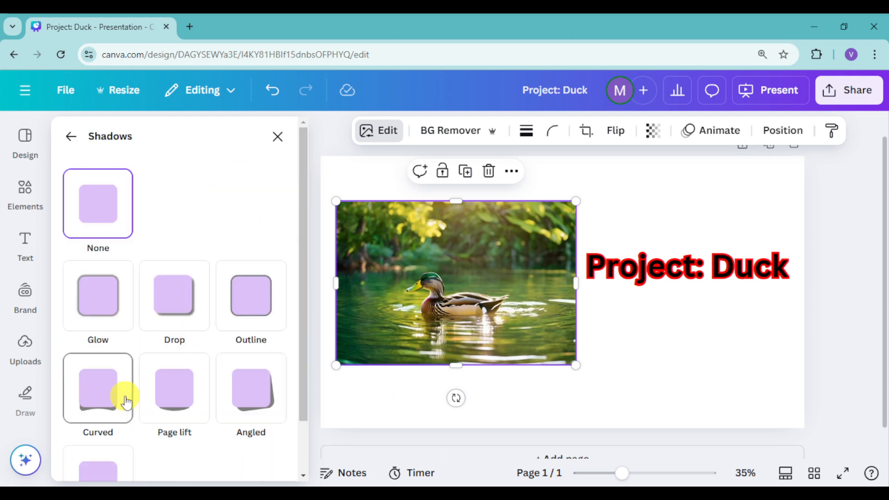
{"action": "left_click", "coordinate": [242, 320]}
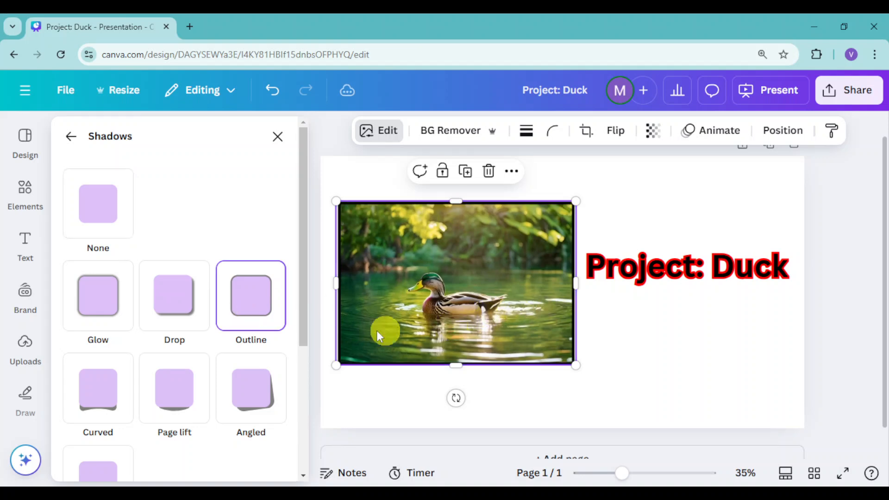
Step: Set the duck photo's outline to red #FF0000 with size 29 and intensity 100
{"action": "scroll", "coordinate": [148, 301], "scroll_direction": "down", "scroll_amount": 5}
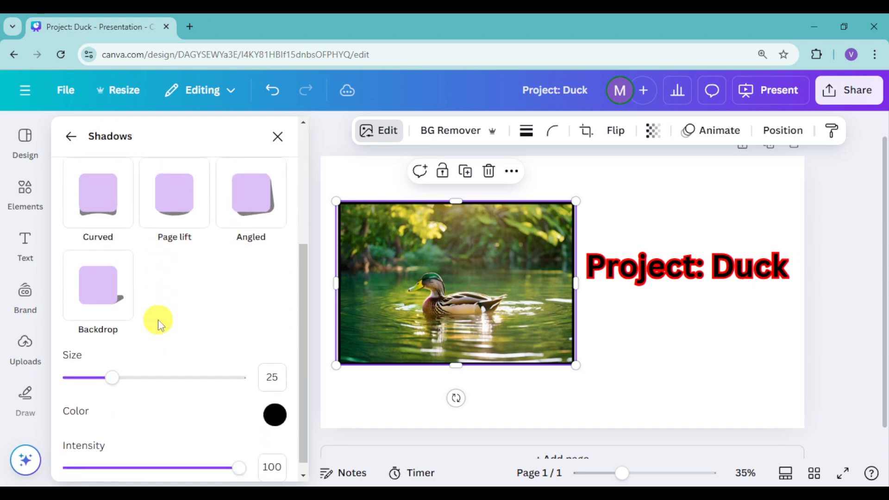
{"action": "left_click", "coordinate": [274, 414]}
{"action": "left_click_drag", "start_coordinate": [369, 332], "coordinate": [520, 257]}
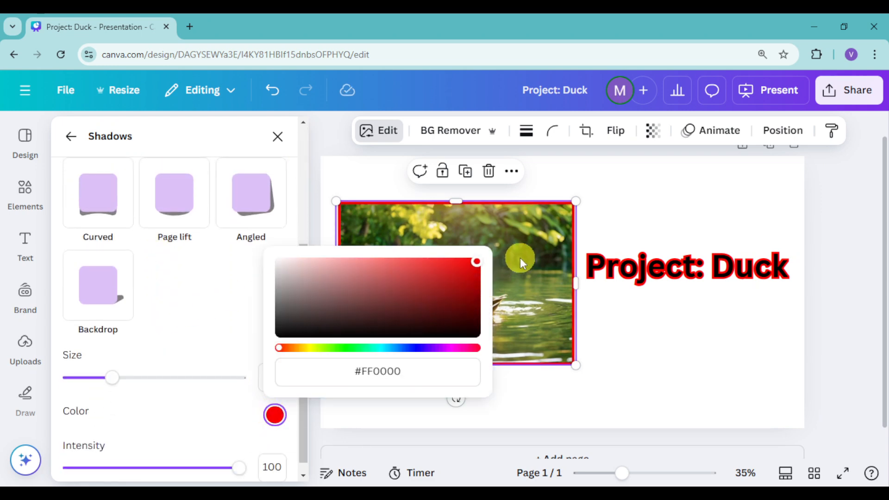
{"action": "left_click", "coordinate": [229, 311]}
{"action": "left_click_drag", "start_coordinate": [232, 469], "coordinate": [272, 468]}
{"action": "mouse_move", "coordinate": [126, 388]}
{"action": "left_mouse_down"}
{"action": "mouse_move", "coordinate": [153, 387]}
{"action": "mouse_move", "coordinate": [119, 391]}
{"action": "left_mouse_up"}
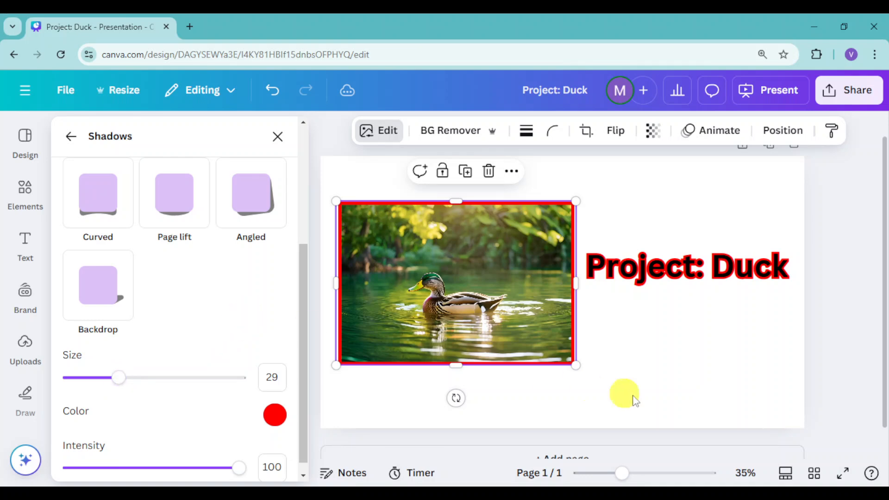
{"action": "left_click", "coordinate": [659, 396]}
Step: Move the heading slightly lower and fill the page background with the black-to-blue linear gradient
{"action": "left_click_drag", "start_coordinate": [617, 274], "coordinate": [615, 291]}
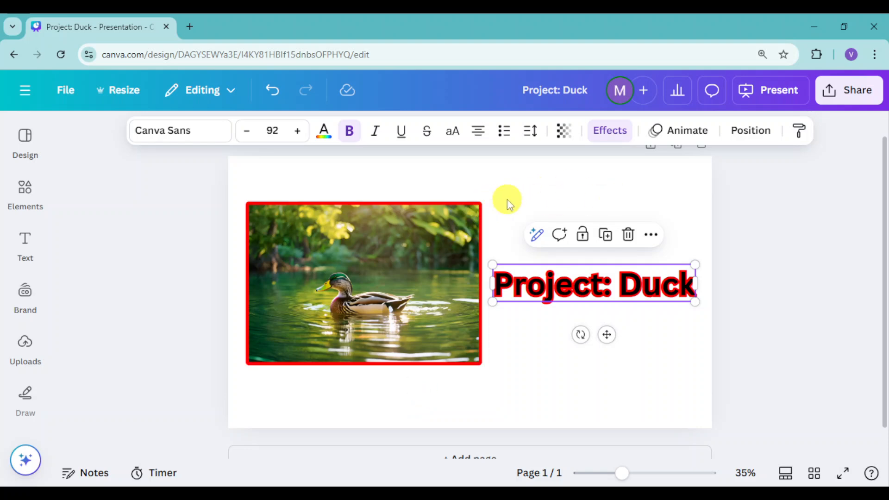
{"action": "left_click", "coordinate": [615, 185]}
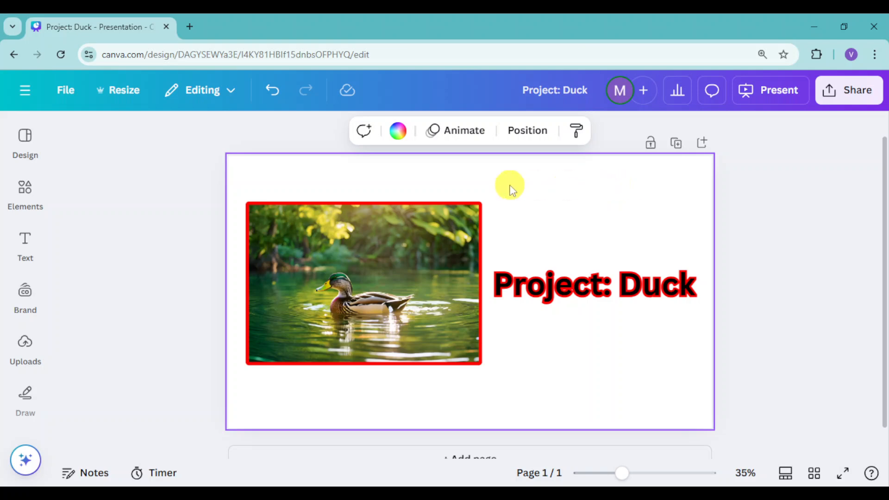
{"action": "left_click", "coordinate": [397, 134]}
{"action": "scroll", "coordinate": [184, 291], "scroll_direction": "down", "scroll_amount": 4}
{"action": "scroll", "coordinate": [182, 296], "scroll_direction": "down", "scroll_amount": 3}
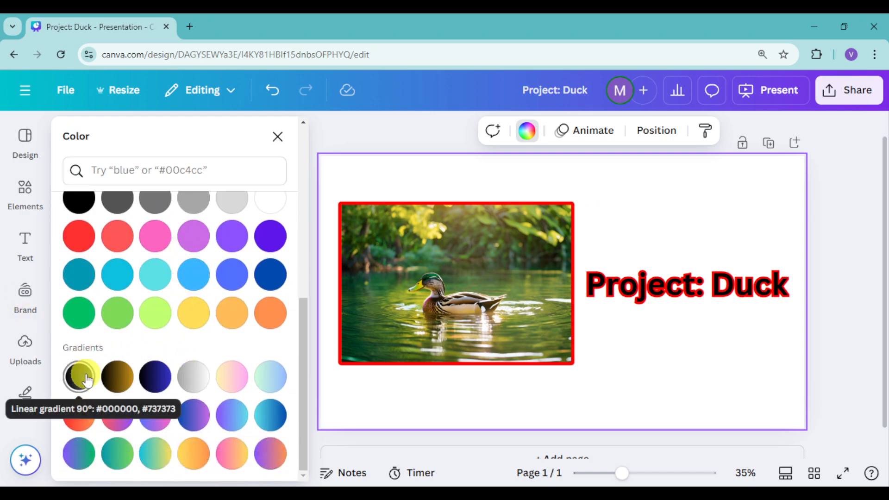
{"action": "left_click", "coordinate": [159, 384]}
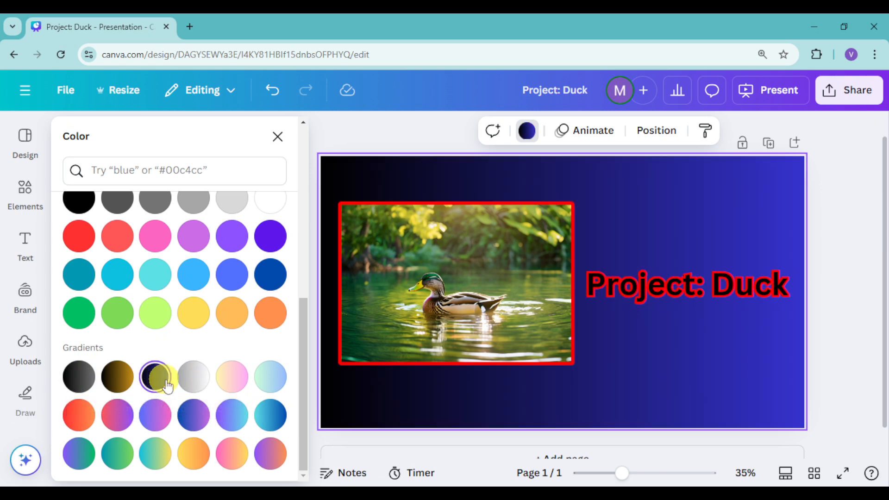
{"action": "left_click", "coordinate": [279, 137]}
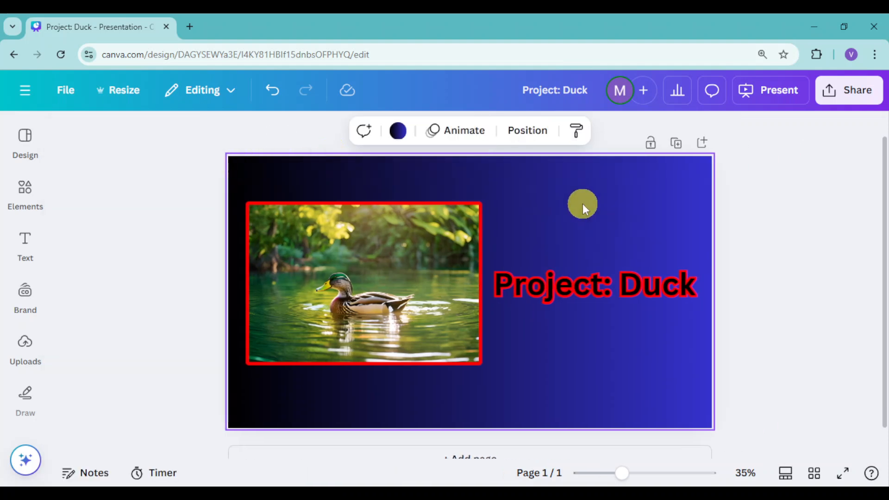
Step: Change the blue end colour of the page background gradient to red #FF0000, keeping the black start colour
{"action": "left_click", "coordinate": [394, 132]}
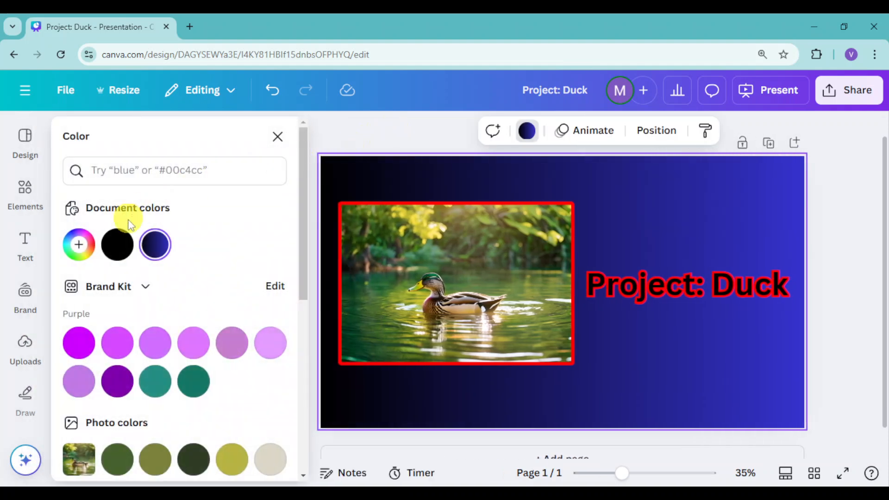
{"action": "left_click", "coordinate": [160, 252]}
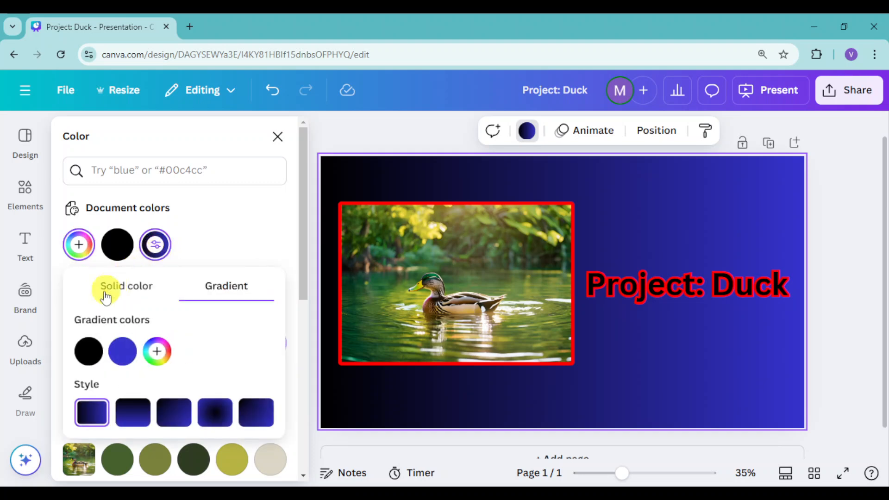
{"action": "left_click", "coordinate": [88, 352]}
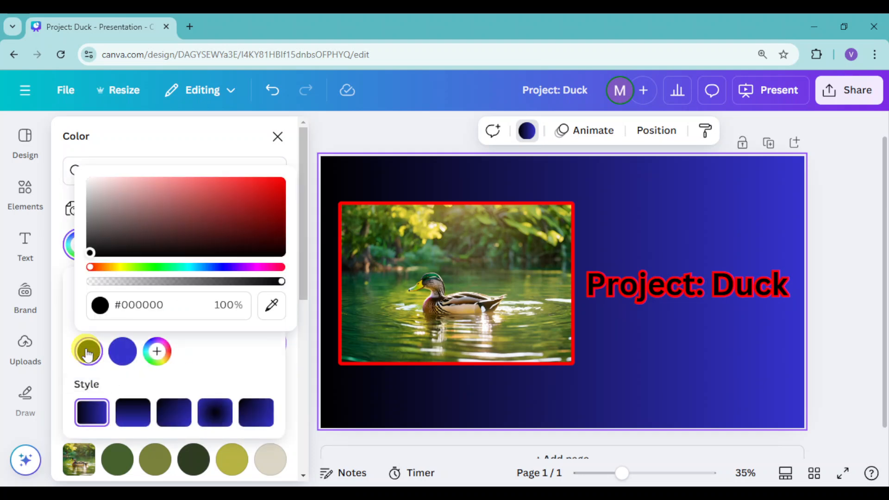
{"action": "left_click", "coordinate": [122, 351]}
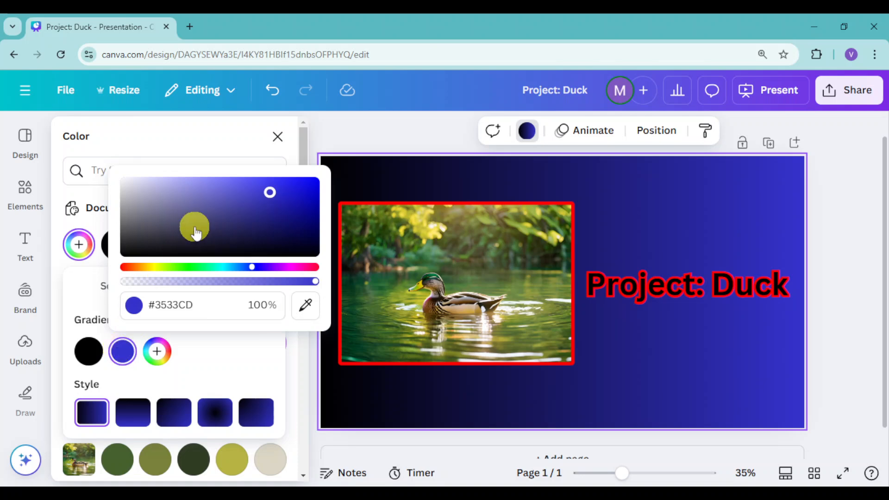
{"action": "left_click_drag", "start_coordinate": [183, 268], "coordinate": [122, 267]}
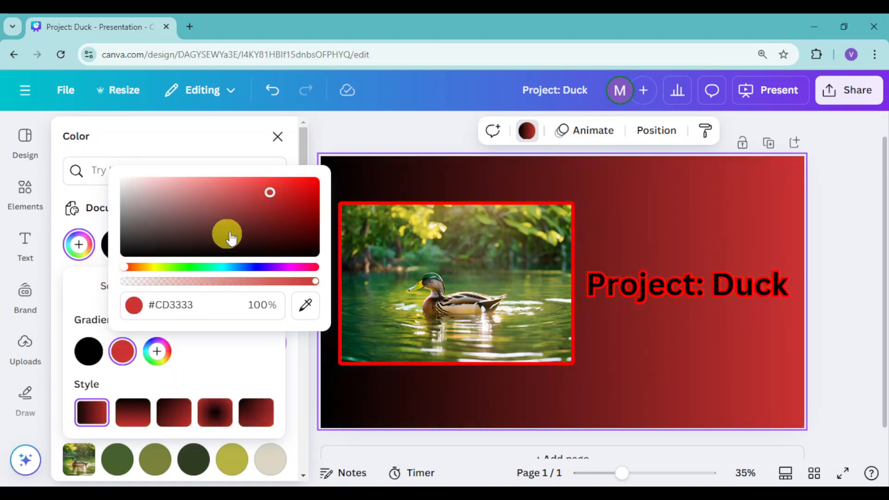
{"action": "left_click_drag", "start_coordinate": [316, 202], "coordinate": [359, 154]}
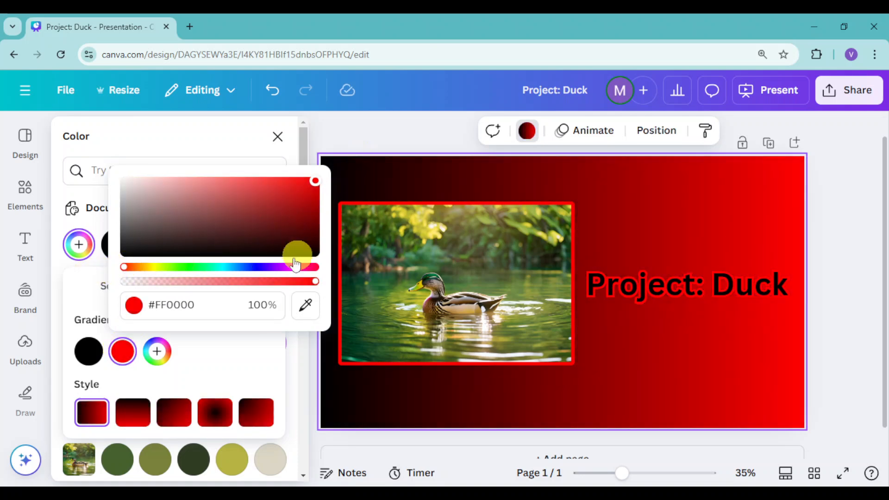
{"action": "left_click", "coordinate": [199, 376]}
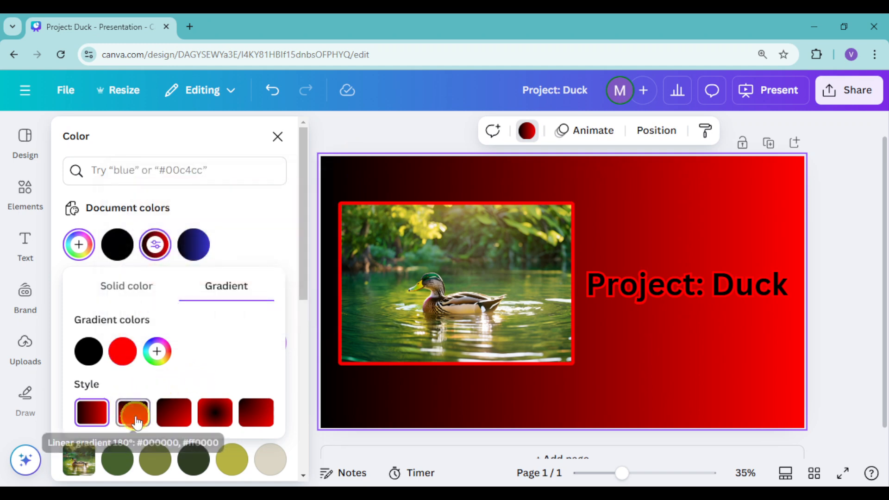
Step: Compare the available gradient styles on the page background and apply the diagonal linear black-to-red style
{"action": "left_click", "coordinate": [134, 413]}
{"action": "left_click", "coordinate": [166, 415]}
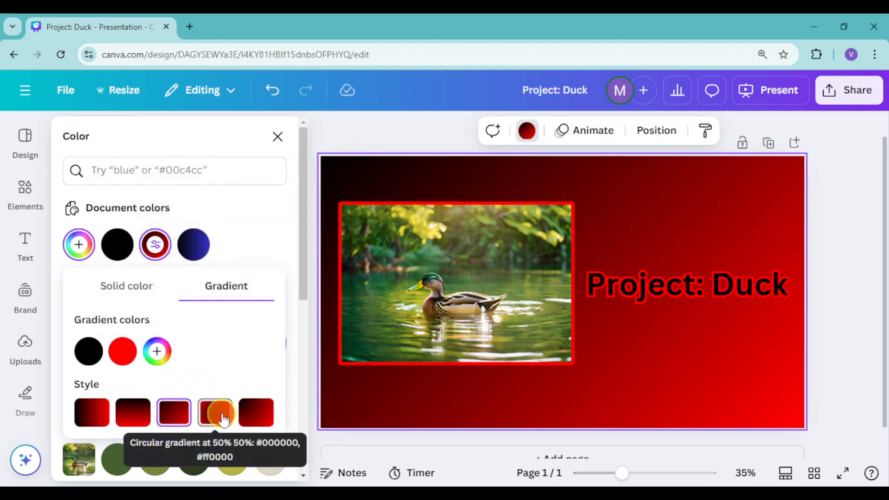
{"action": "left_click", "coordinate": [214, 412]}
{"action": "left_click", "coordinate": [244, 416]}
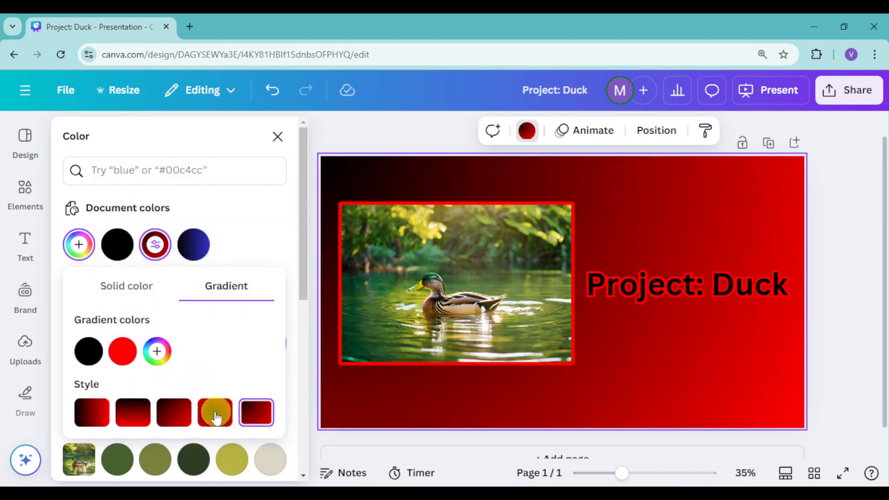
{"action": "left_click", "coordinate": [172, 413]}
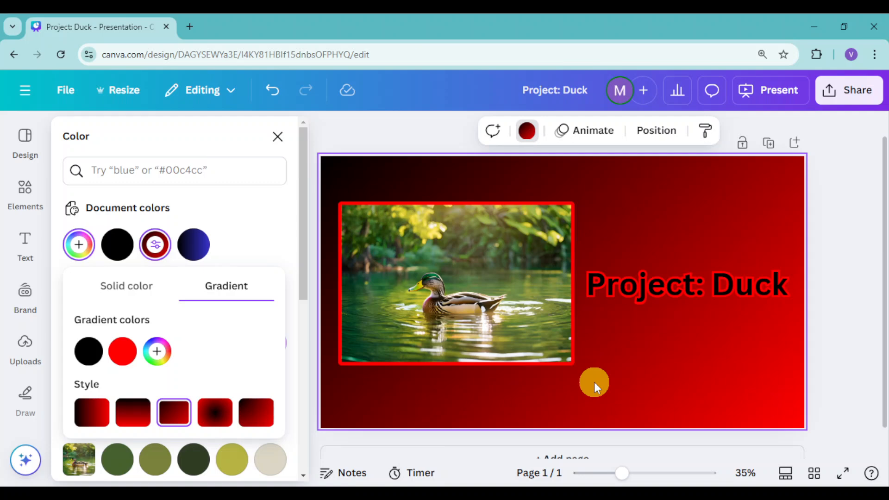
{"action": "left_click", "coordinate": [252, 233]}
{"action": "scroll", "coordinate": [178, 365], "scroll_direction": "down", "scroll_amount": 5}
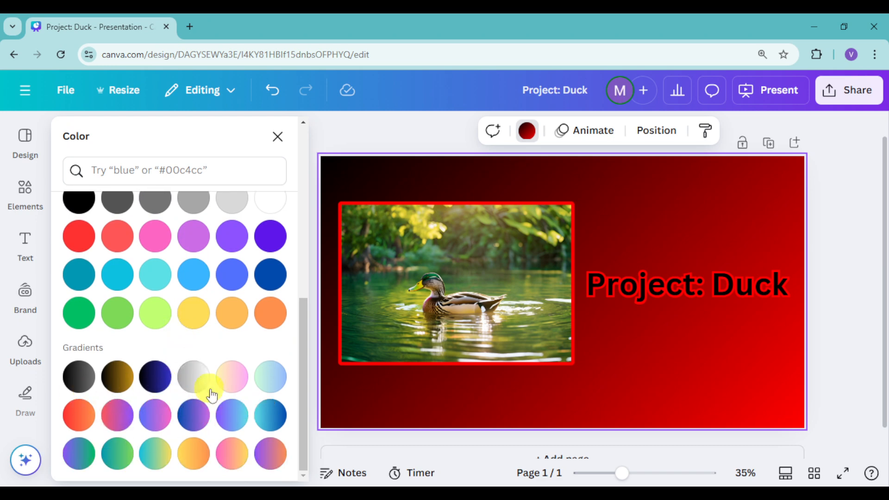
{"action": "scroll", "coordinate": [235, 399], "scroll_direction": "up", "scroll_amount": 5}
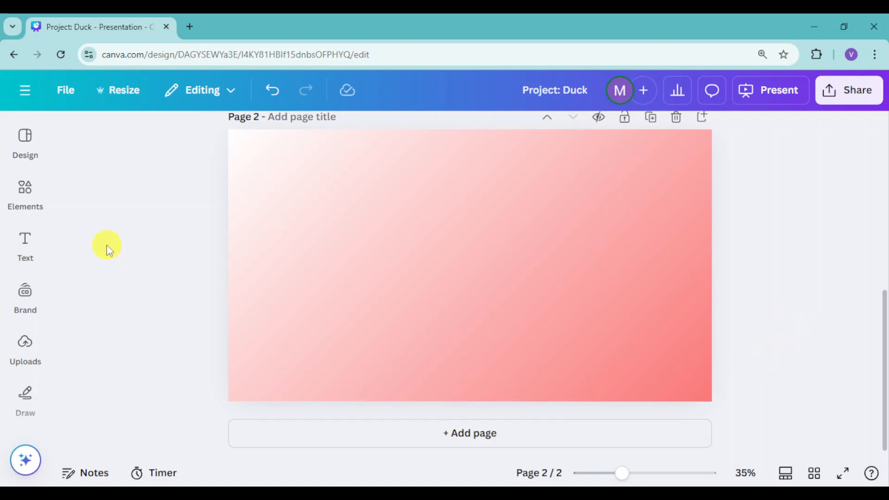
Step: Try to generate text for page 2 with Magic Write using the prompt "ducks"
{"action": "left_click", "coordinate": [22, 242]}
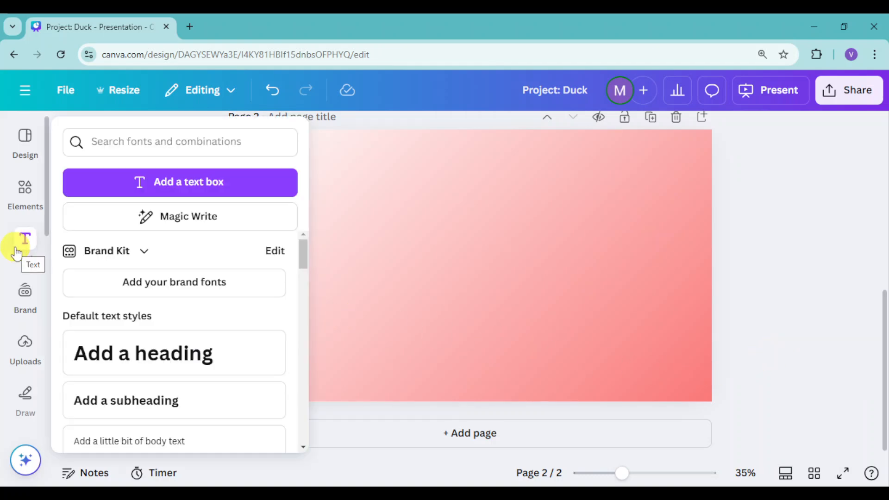
{"action": "left_click", "coordinate": [189, 221]}
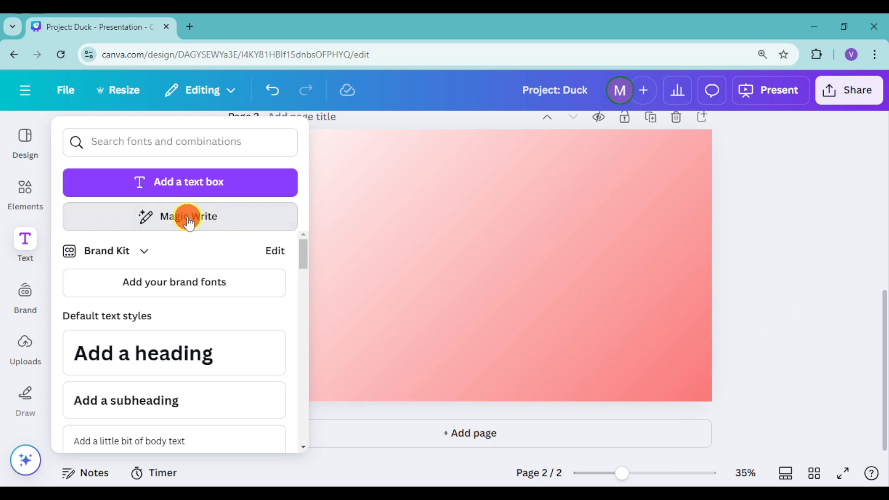
{"action": "left_click", "coordinate": [371, 229]}
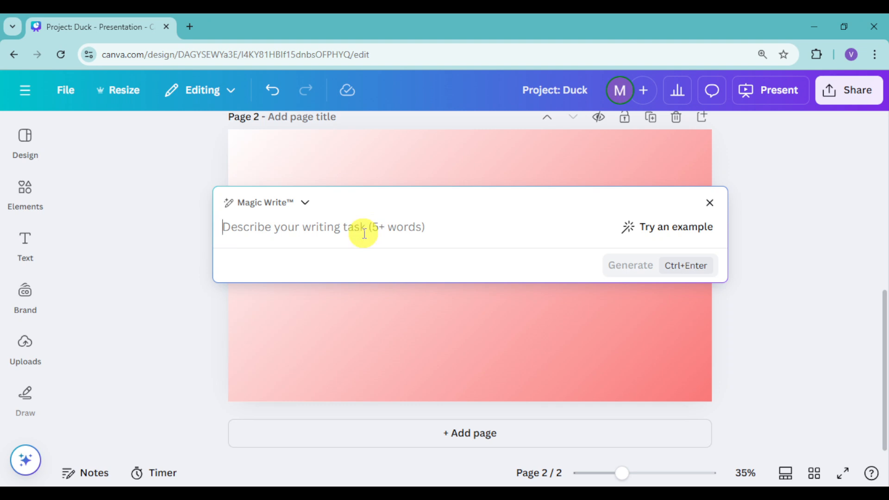
{"action": "type", "text": "ducs"}
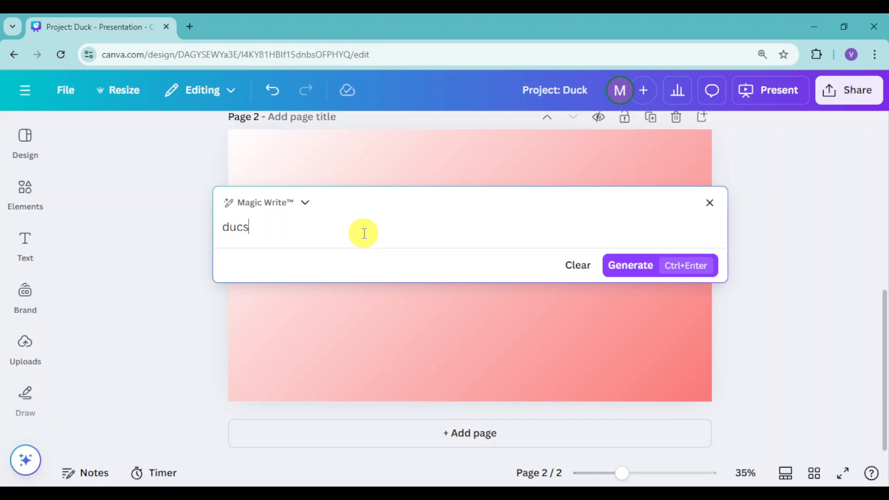
{"action": "key", "text": "BackSpace"}
{"action": "type", "text": "ks"}
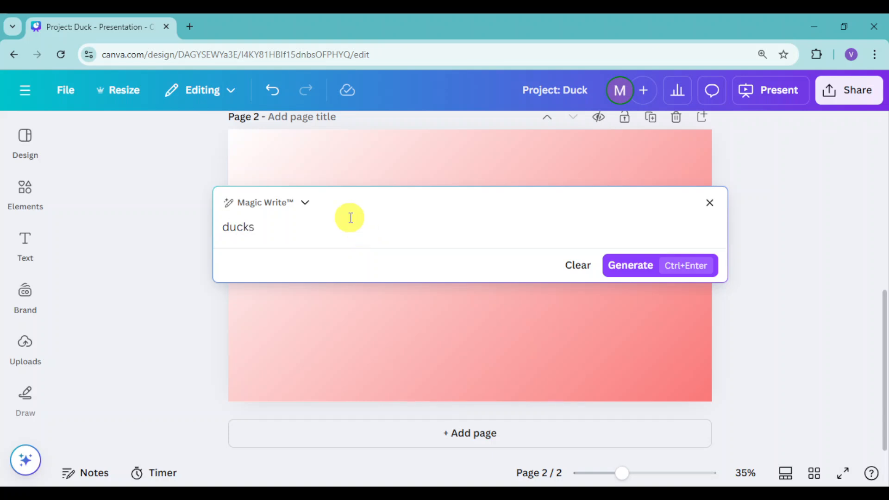
{"action": "left_click", "coordinate": [653, 276]}
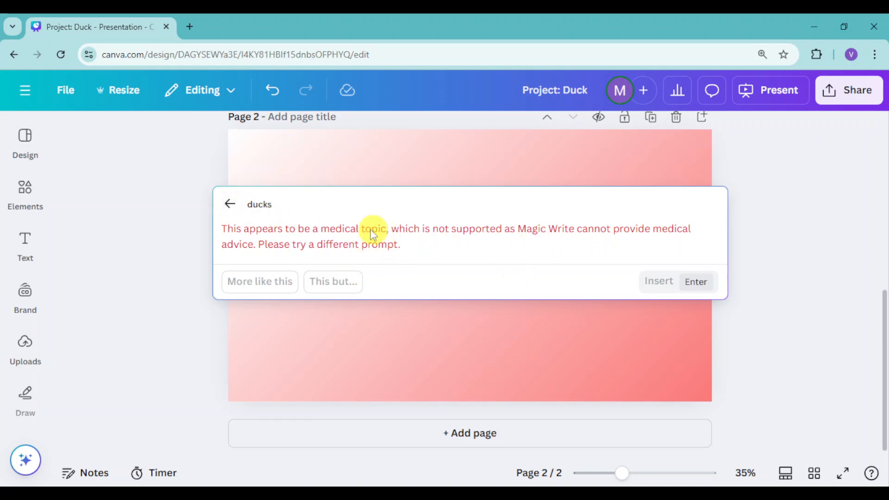
Step: Extend the Magic Write prompt to "ducks swimming", generate the text, and insert it on page 2
{"action": "left_click", "coordinate": [229, 204]}
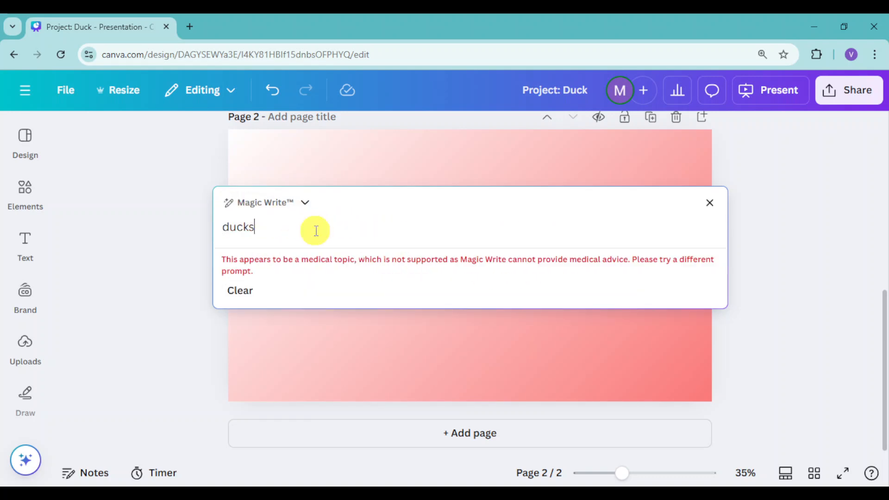
{"action": "type", "text": "sim"}
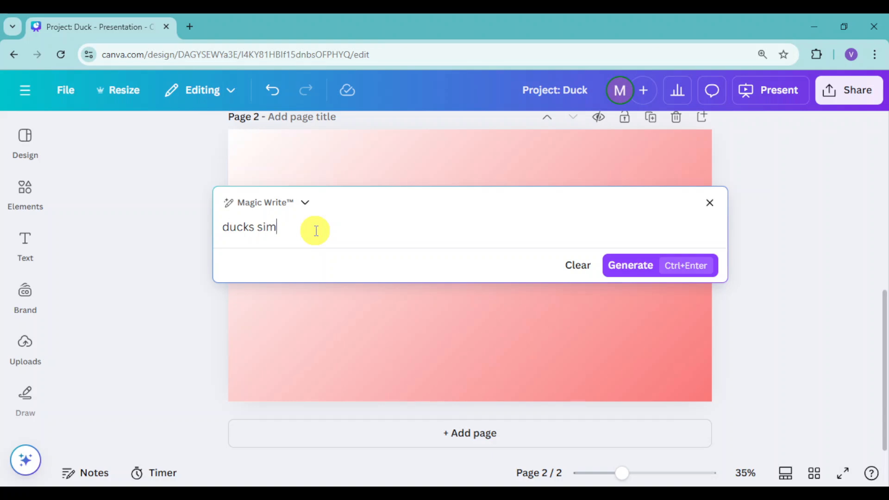
{"action": "key", "text": "BackSpace"}
{"action": "key", "text": "BackSpace"}
{"action": "type", "text": "iwm"}
{"action": "key", "text": "BackSpace"}
{"action": "key", "text": "BackSpace"}
{"action": "type", "text": "wimming"}
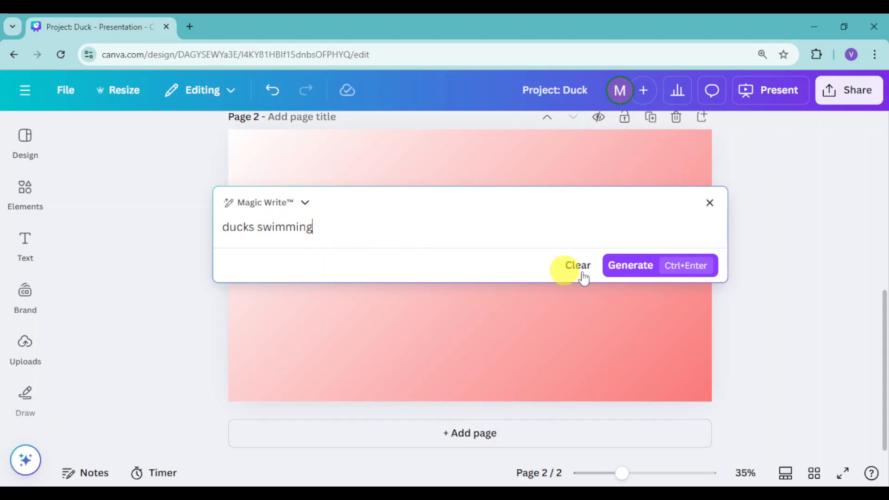
{"action": "left_click", "coordinate": [684, 270]}
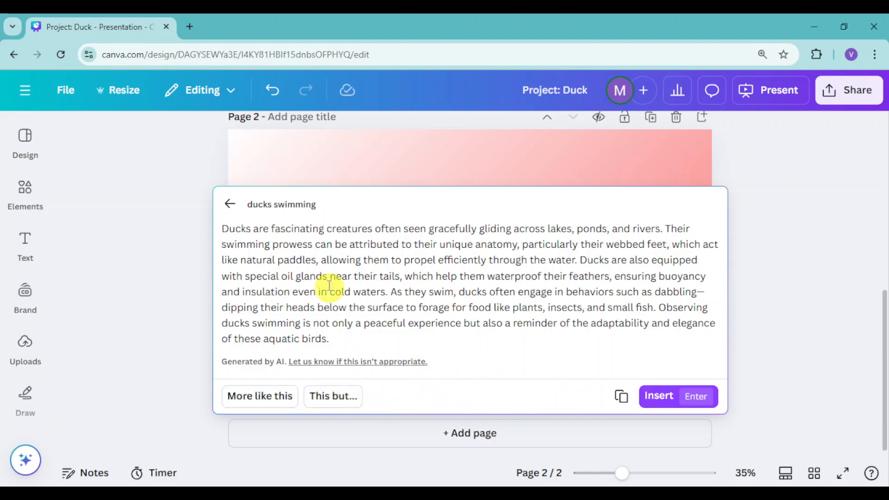
{"action": "left_click", "coordinate": [687, 398]}
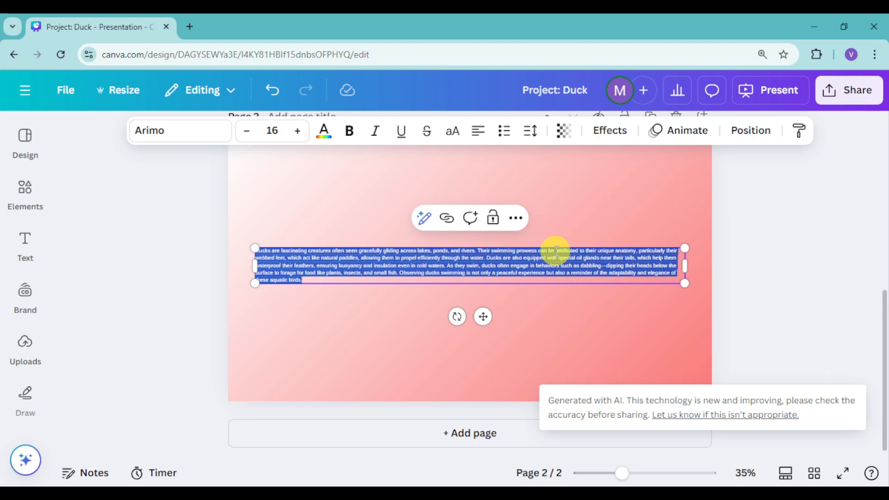
Step: Set the inserted duck paragraph's font size to 40 and its alignment to justified
{"action": "left_click", "coordinate": [297, 131]}
{"action": "left_click", "coordinate": [297, 131]}
{"action": "left_click", "coordinate": [297, 131]}
{"action": "left_click", "coordinate": [297, 131]}
{"action": "left_click", "coordinate": [297, 131]}
{"action": "left_click", "coordinate": [297, 131]}
{"action": "left_click", "coordinate": [297, 131]}
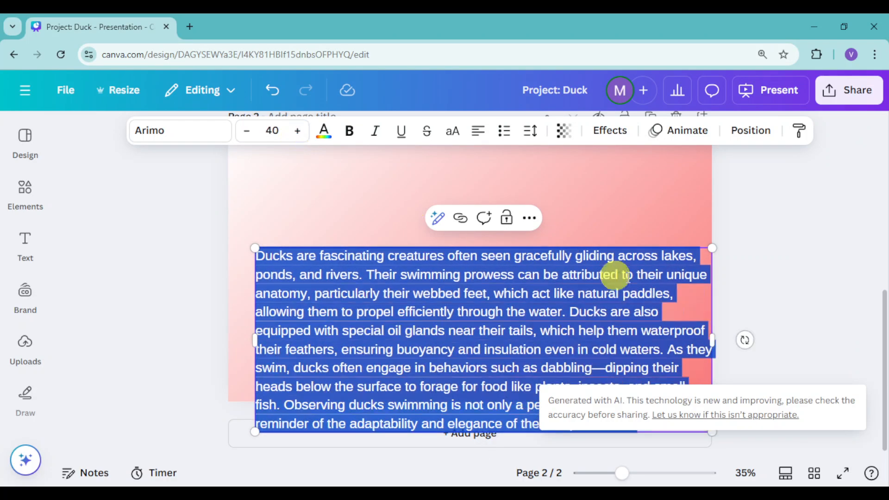
{"action": "left_click", "coordinate": [477, 132]}
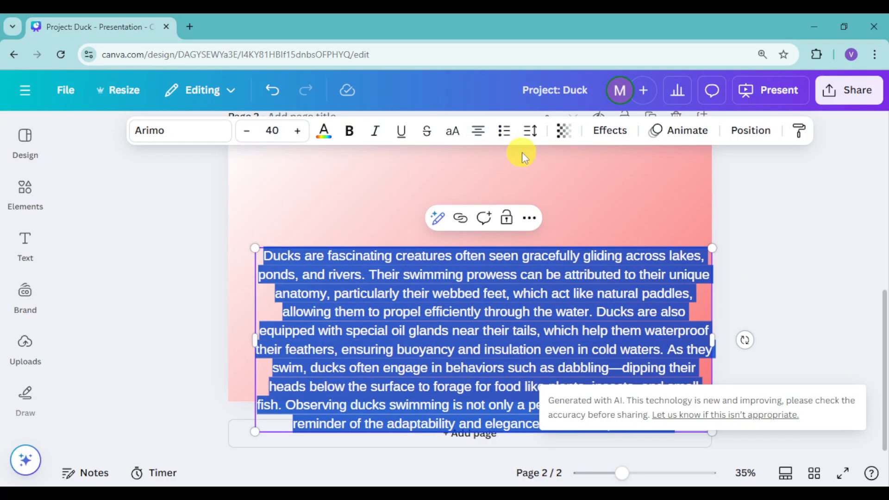
{"action": "left_click", "coordinate": [477, 132]}
{"action": "left_click", "coordinate": [477, 132]}
Step: Move the paragraph up, narrow its text box to about 1,812 wide, and centre it horizontally on page 2
{"action": "left_click", "coordinate": [804, 248]}
{"action": "left_click_drag", "start_coordinate": [562, 321], "coordinate": [567, 246]}
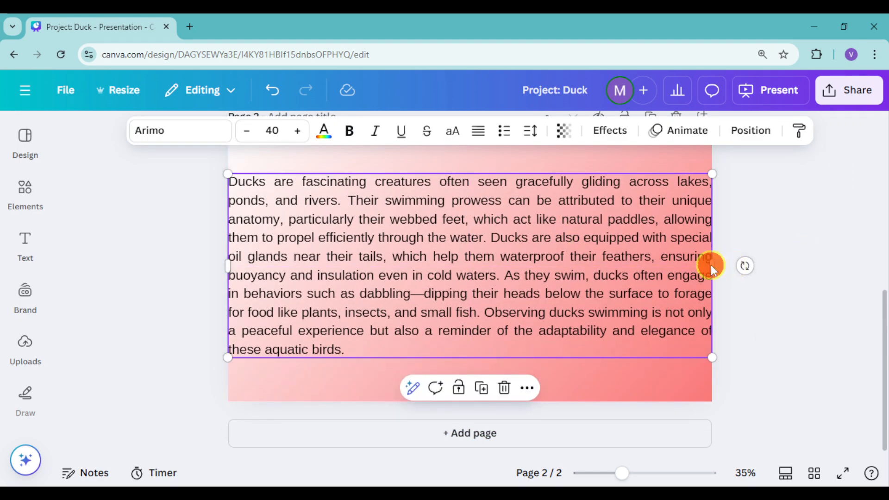
{"action": "double_click", "coordinate": [710, 265]}
{"action": "left_click", "coordinate": [711, 265]}
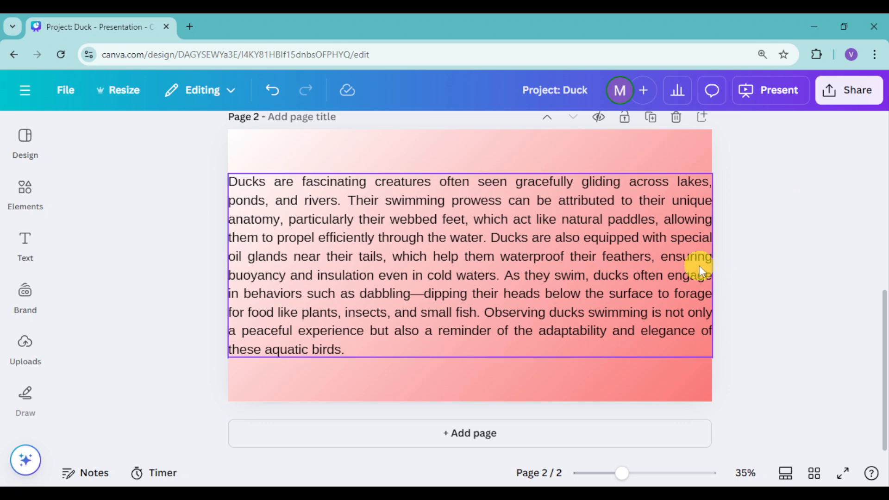
{"action": "left_click_drag", "start_coordinate": [715, 267], "coordinate": [680, 268]}
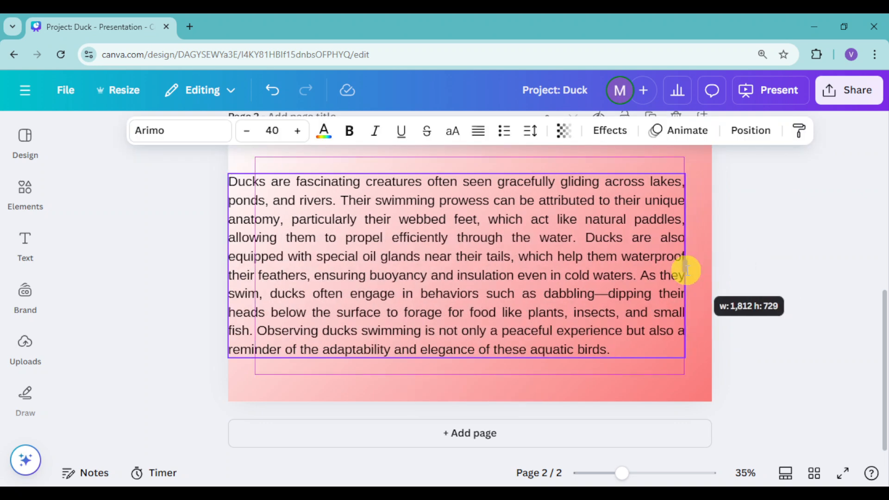
{"action": "left_click_drag", "start_coordinate": [496, 264], "coordinate": [509, 264]}
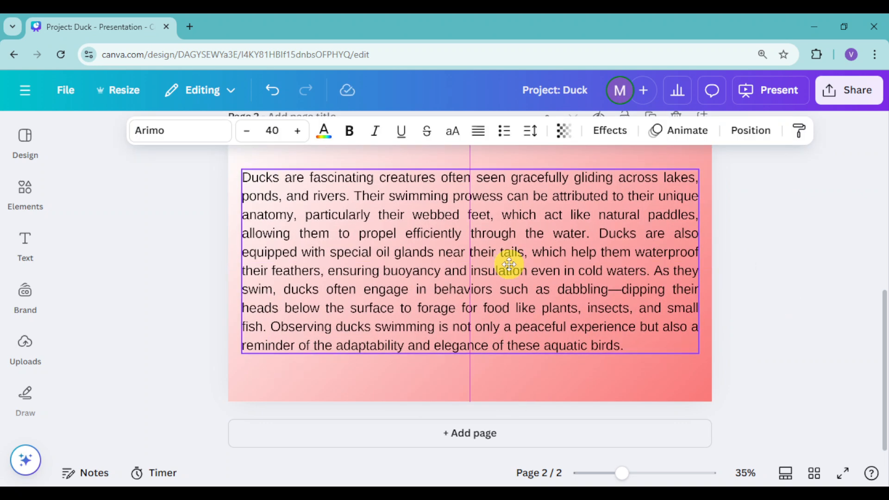
{"action": "left_click", "coordinate": [720, 308]}
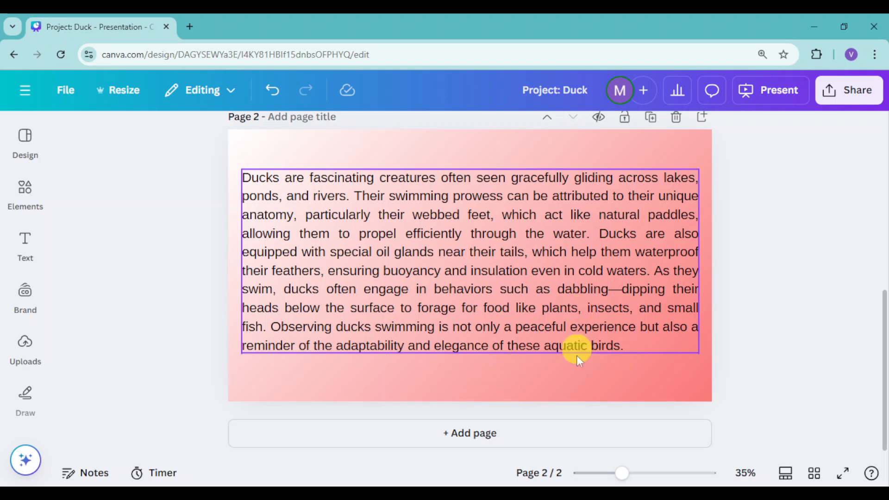
Step: Add a third page and move the yellow rubber duck above the white duck photo in the layer order
{"action": "left_click", "coordinate": [531, 439]}
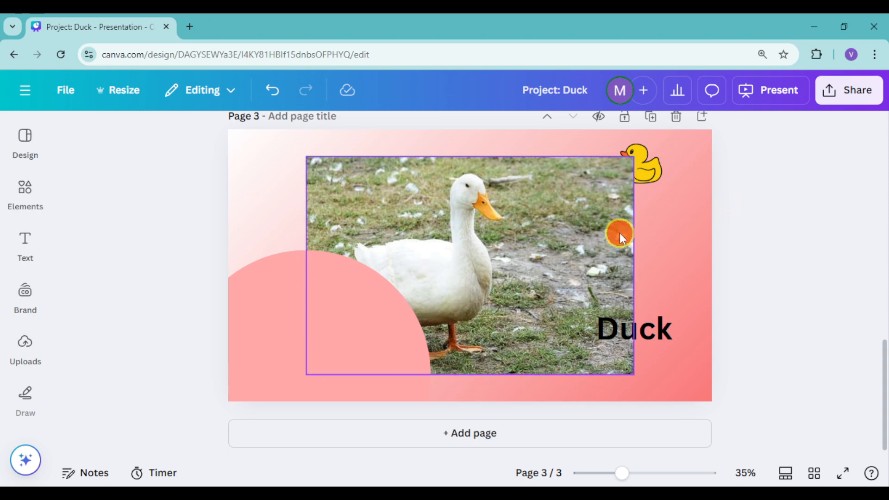
{"action": "right_click", "coordinate": [619, 232]}
{"action": "mouse_move", "coordinate": [673, 260]}
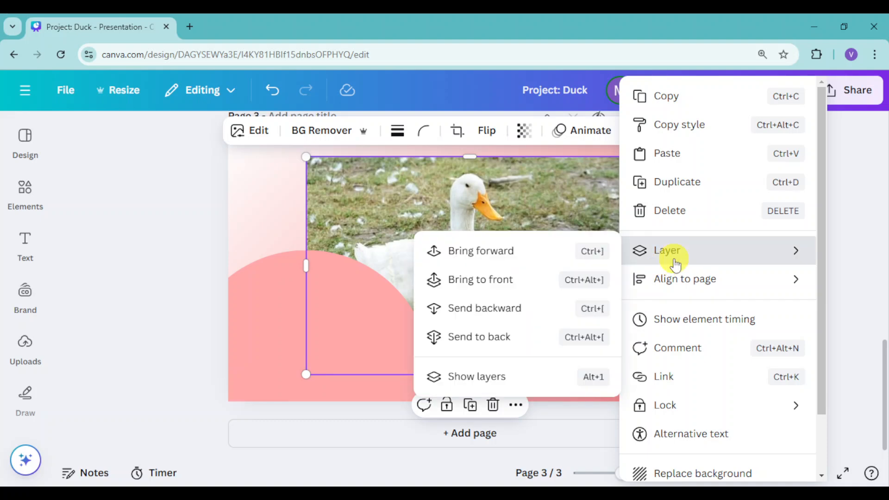
{"action": "left_click", "coordinate": [520, 377]}
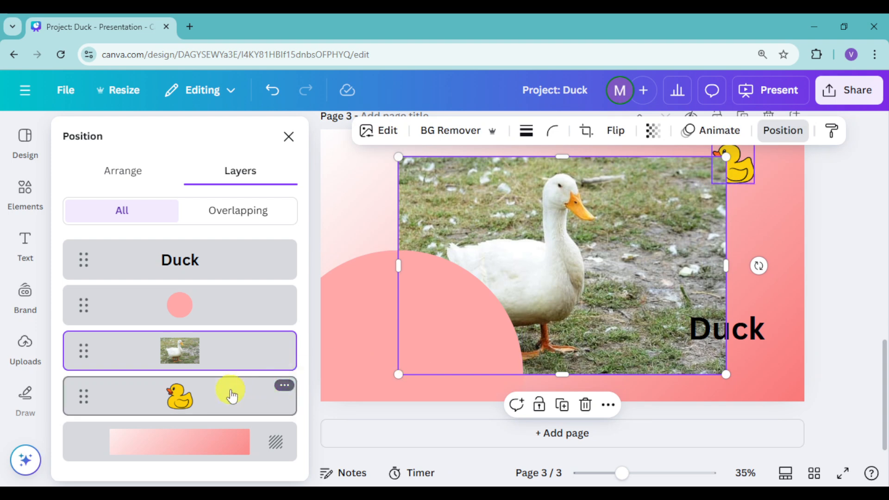
{"action": "left_click_drag", "start_coordinate": [210, 394], "coordinate": [212, 342]}
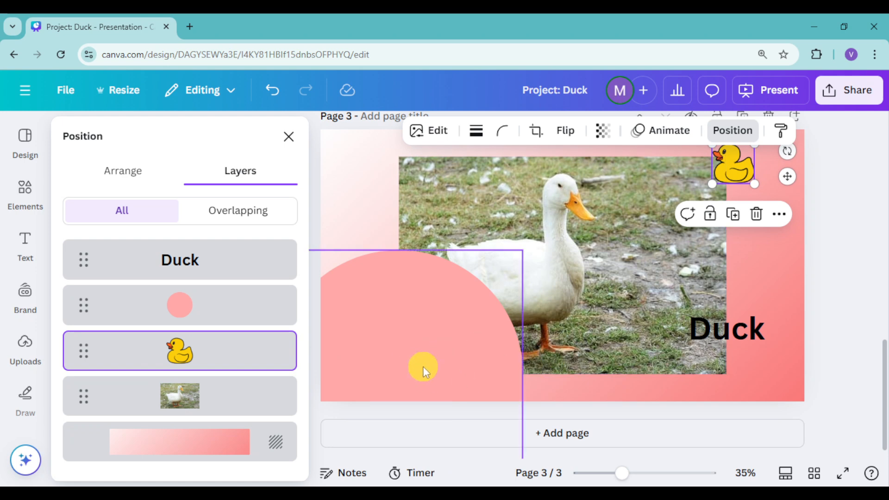
Step: Move the pink circle below the white duck photo in page 3's layer order, and list only the layers overlapping the Duck title
{"action": "left_click", "coordinate": [211, 321]}
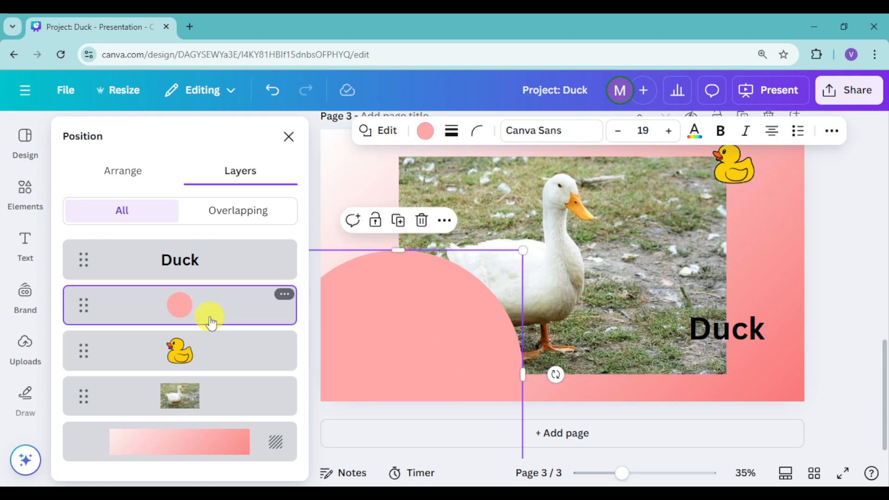
{"action": "left_click_drag", "start_coordinate": [213, 308], "coordinate": [218, 402]}
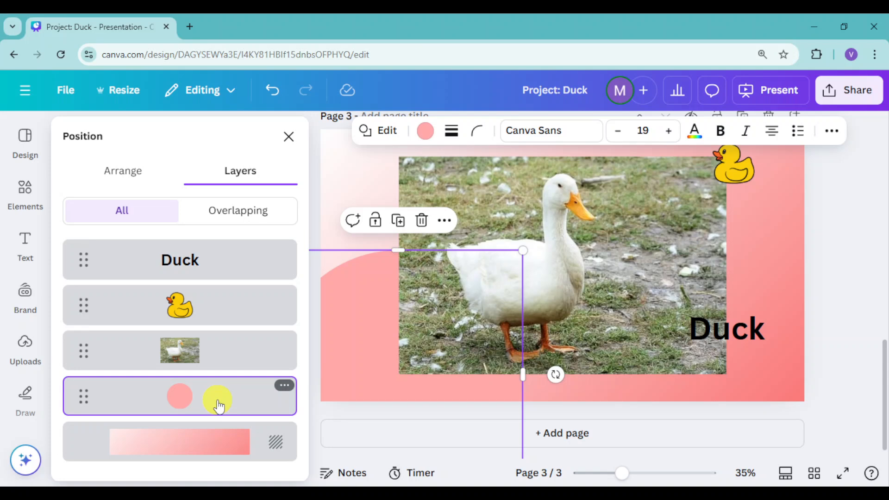
{"action": "left_click", "coordinate": [231, 273]}
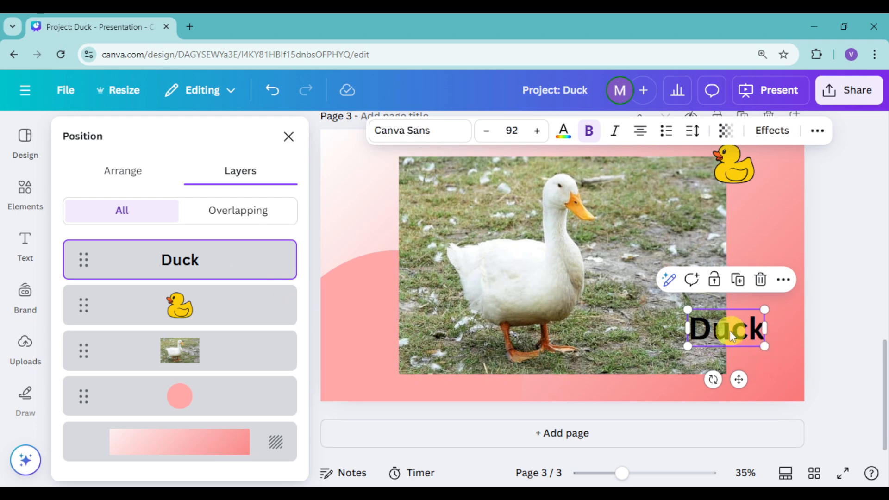
{"action": "left_click", "coordinate": [250, 226]}
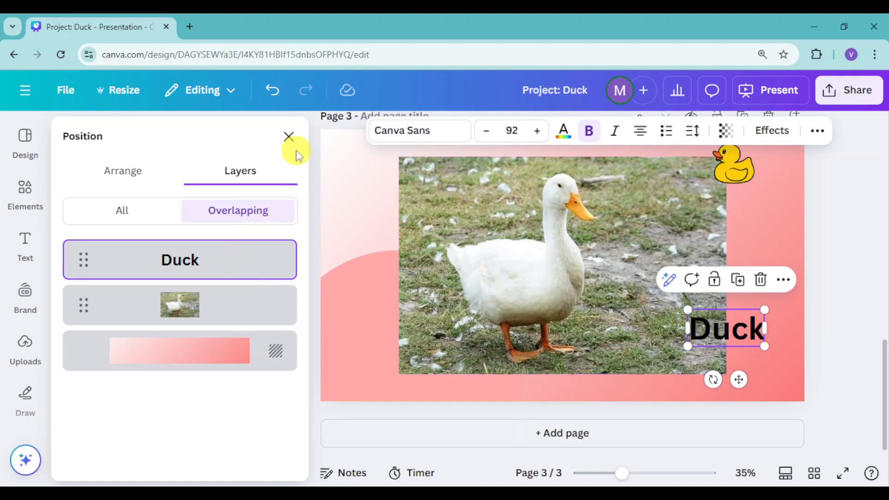
{"action": "left_click", "coordinate": [288, 137]}
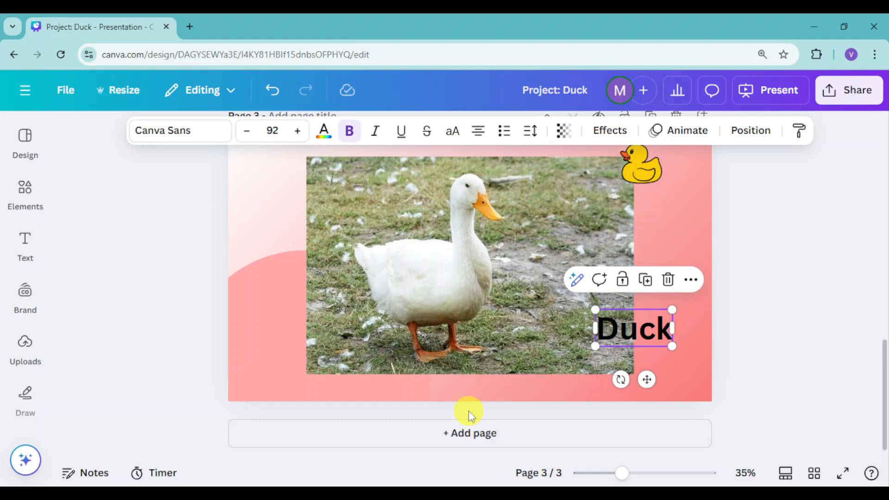
Step: Remove the background from the white duck photo on page 3
{"action": "left_click", "coordinate": [512, 293]}
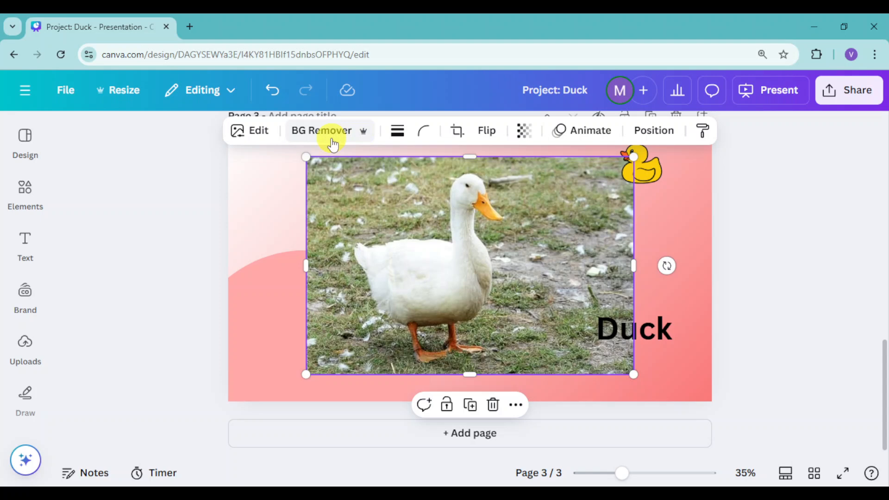
{"action": "left_click", "coordinate": [308, 131]}
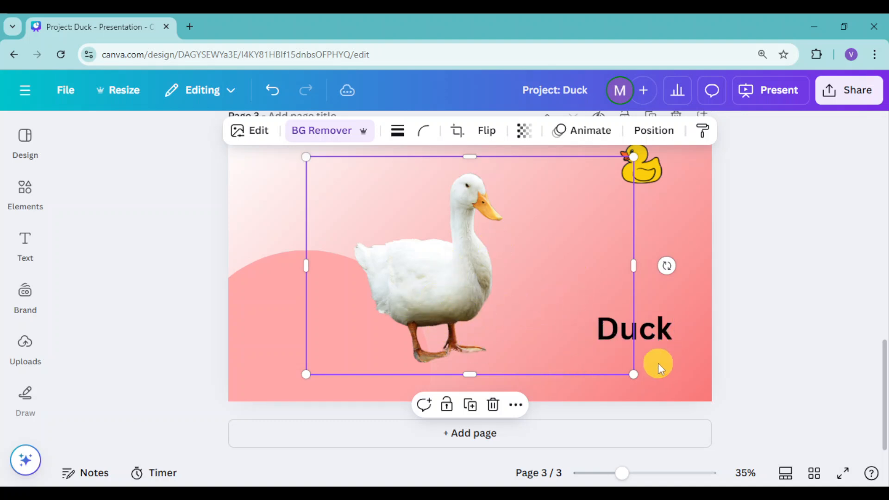
{"action": "mouse_move", "coordinate": [631, 376]}
{"action": "left_mouse_down"}
{"action": "mouse_move", "coordinate": [654, 390]}
{"action": "mouse_move", "coordinate": [631, 375]}
{"action": "left_mouse_up"}
{"action": "left_click", "coordinate": [845, 233]}
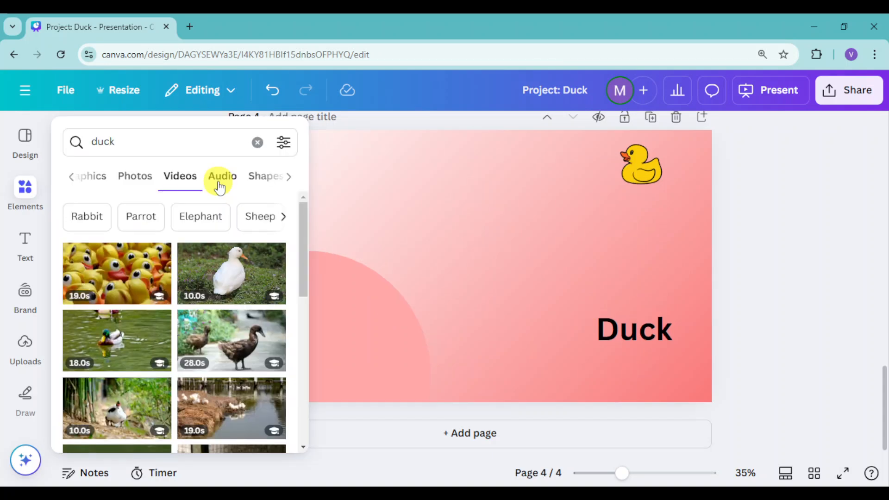
Step: Insert the 10.0s white duck video on page 4 and play it with its background removed
{"action": "mouse_move", "coordinate": [223, 285]}
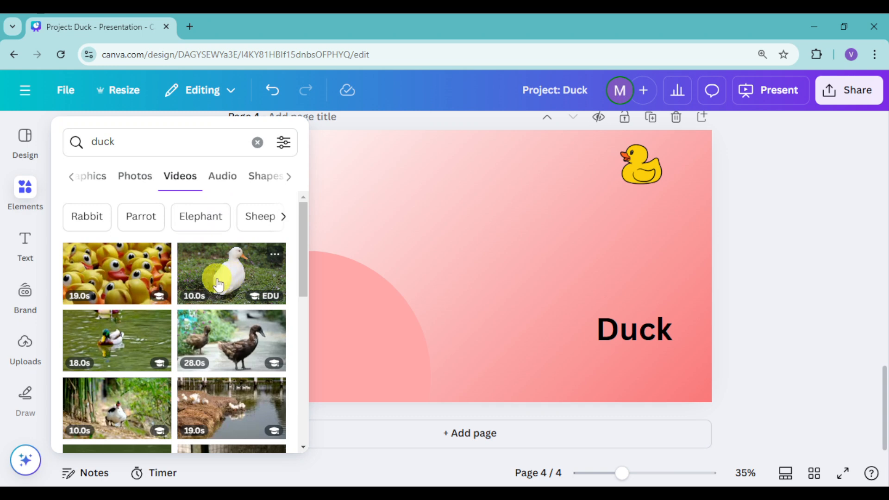
{"action": "left_click", "coordinate": [218, 285]}
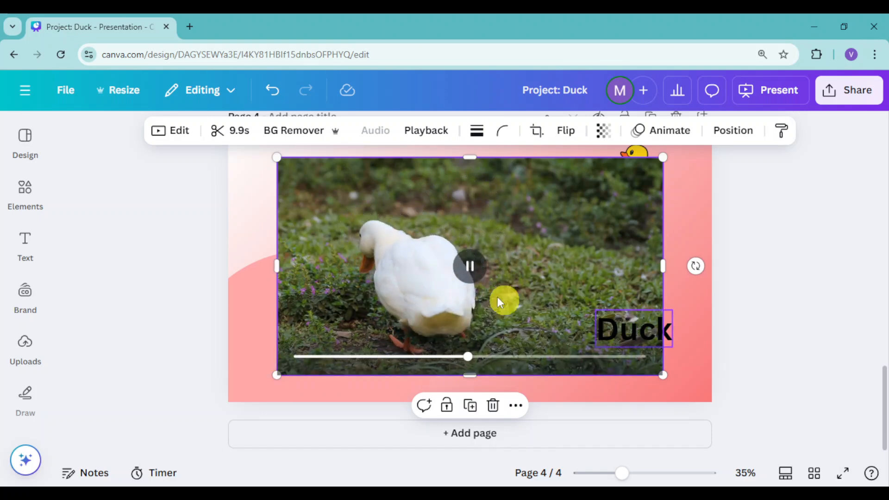
{"action": "left_click", "coordinate": [469, 267]}
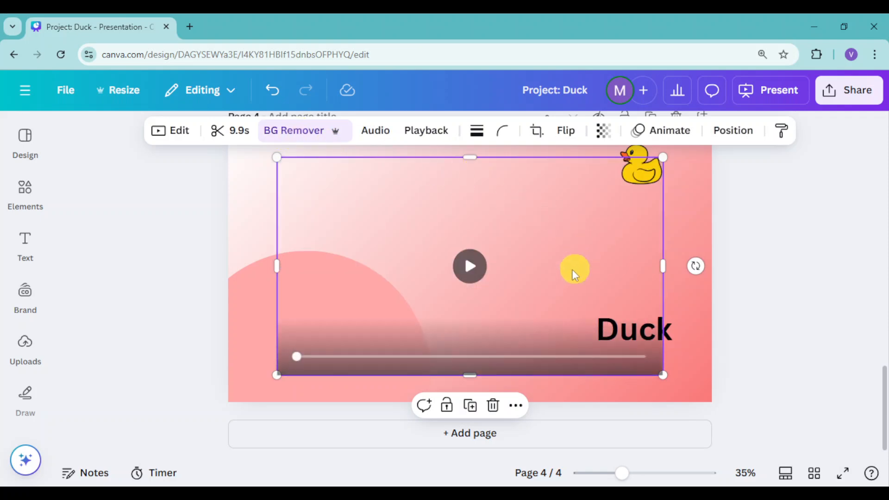
{"action": "left_click", "coordinate": [469, 267]}
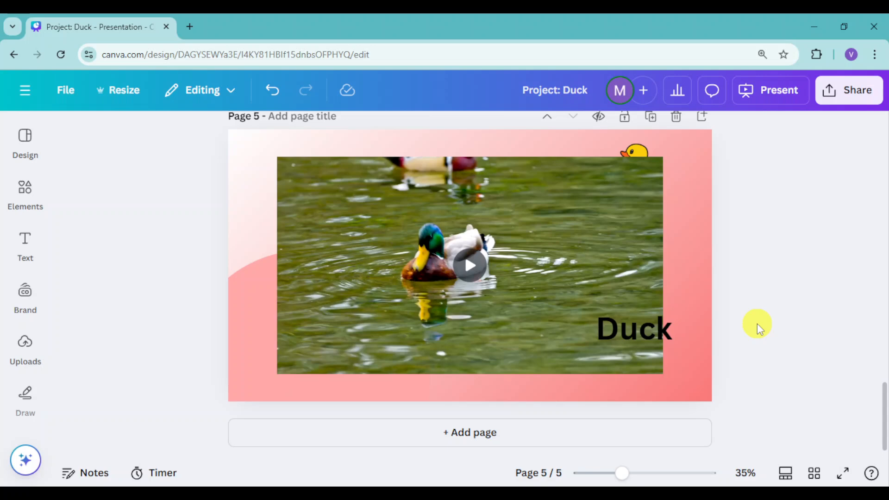
Step: Adjust the light of page 5's swimming duck video: brightness -7, contrast -18, highlights 27, and shadows 89, with fade at 0
{"action": "left_click", "coordinate": [601, 256]}
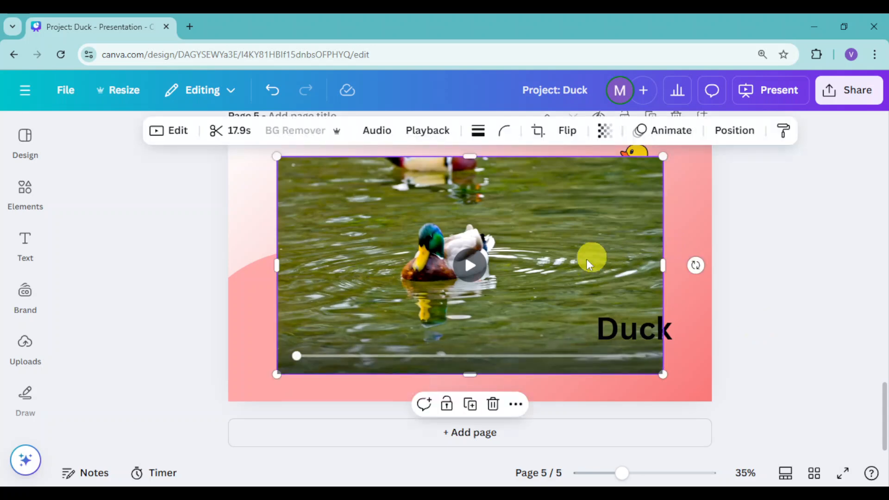
{"action": "left_click", "coordinate": [158, 132]}
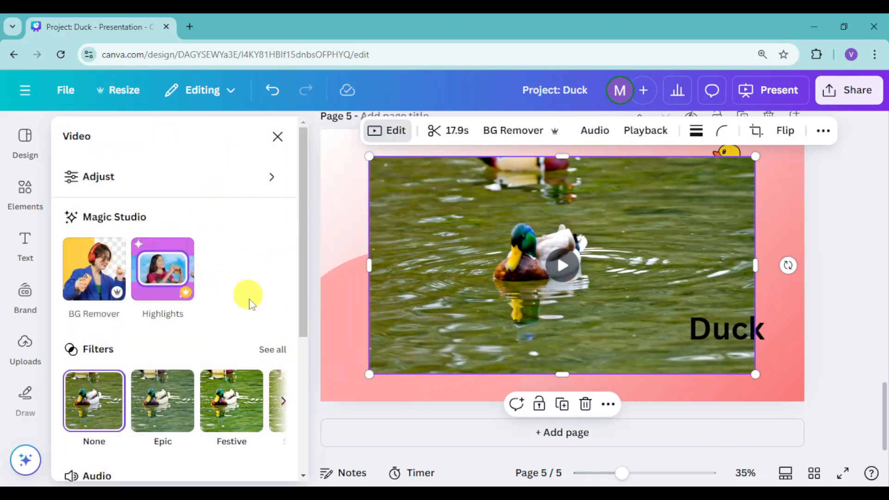
{"action": "scroll", "coordinate": [260, 324], "scroll_direction": "down", "scroll_amount": 1}
{"action": "scroll", "coordinate": [260, 324], "scroll_direction": "down", "scroll_amount": 5}
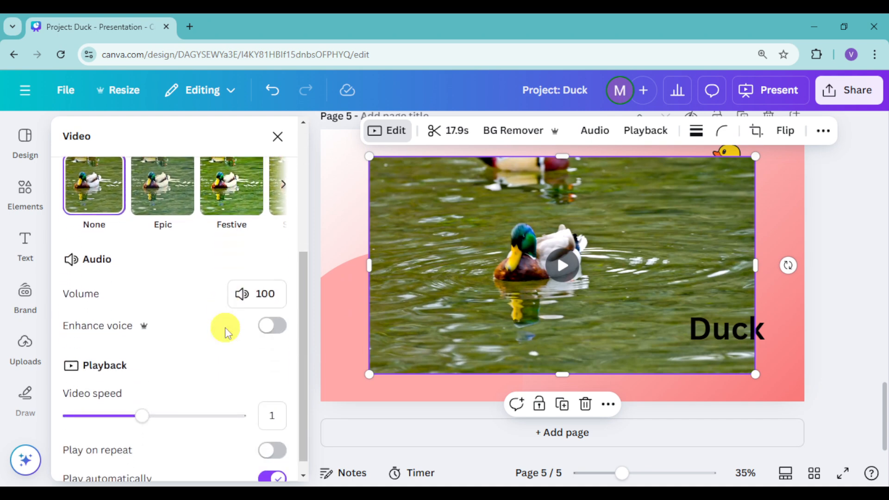
{"action": "scroll", "coordinate": [224, 326], "scroll_direction": "up", "scroll_amount": 5}
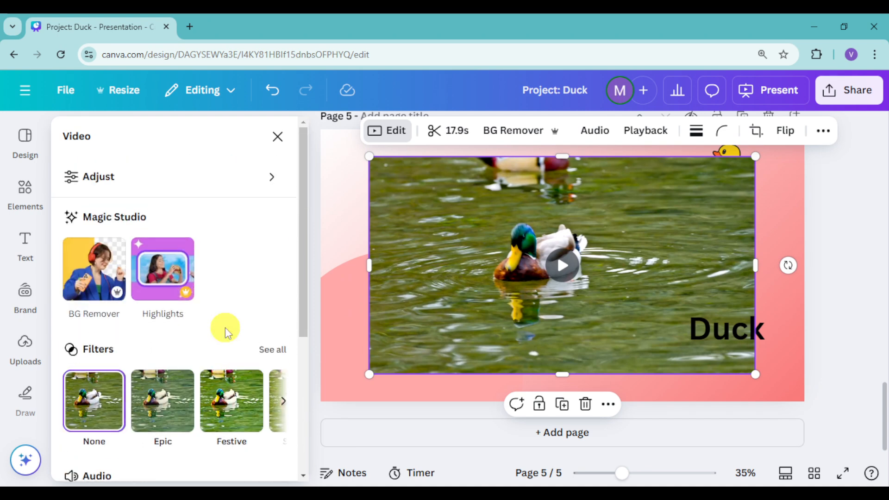
{"action": "left_click", "coordinate": [271, 185]}
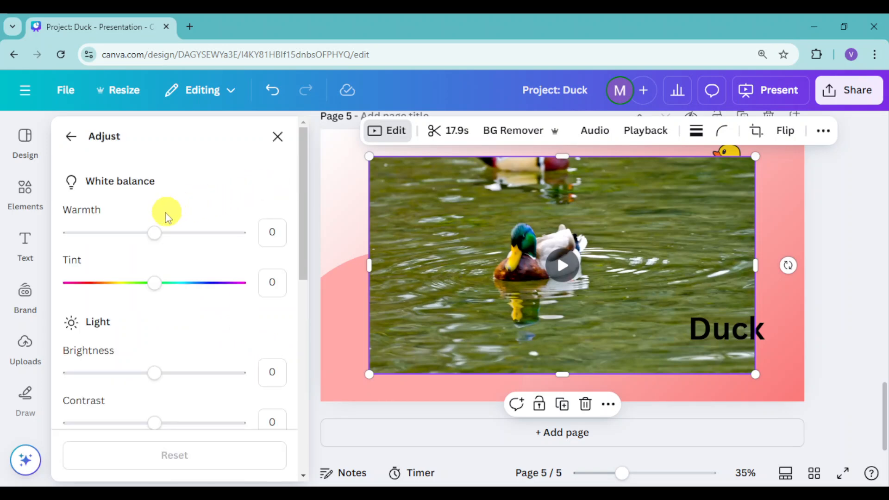
{"action": "mouse_move", "coordinate": [158, 236]}
{"action": "left_mouse_down"}
{"action": "mouse_move", "coordinate": [197, 238]}
{"action": "mouse_move", "coordinate": [115, 237]}
{"action": "mouse_move", "coordinate": [155, 234]}
{"action": "left_mouse_up"}
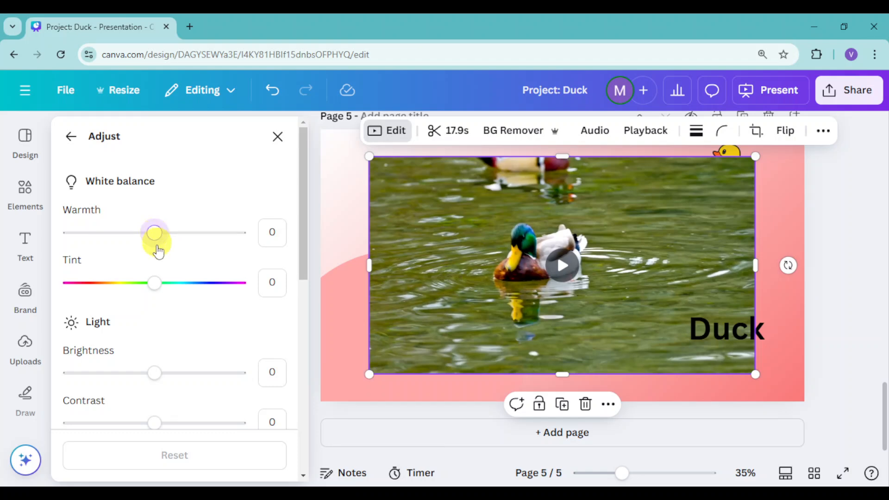
{"action": "scroll", "coordinate": [162, 337], "scroll_direction": "down", "scroll_amount": 2}
{"action": "mouse_move", "coordinate": [156, 307]}
{"action": "left_mouse_down"}
{"action": "mouse_move", "coordinate": [189, 313]}
{"action": "mouse_move", "coordinate": [136, 319]}
{"action": "mouse_move", "coordinate": [148, 318]}
{"action": "left_mouse_up"}
{"action": "left_click_drag", "start_coordinate": [154, 357], "coordinate": [138, 377]}
{"action": "left_click_drag", "start_coordinate": [154, 411], "coordinate": [178, 418]}
{"action": "scroll", "coordinate": [159, 341], "scroll_direction": "down", "scroll_amount": 3}
{"action": "left_click_drag", "start_coordinate": [165, 327], "coordinate": [232, 365]}
{"action": "left_click_drag", "start_coordinate": [157, 379], "coordinate": [59, 382]}
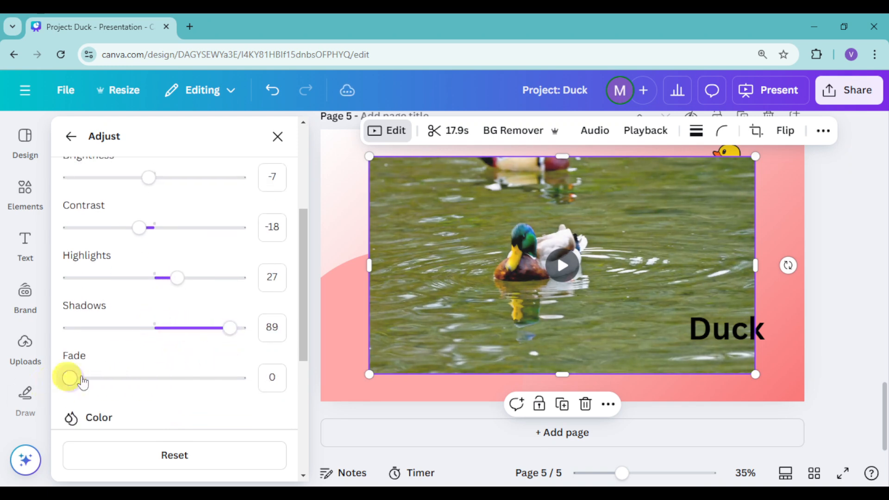
Step: Set the video's vibrance to 35, saturation to 12, X-Process to -17, and vignette to 20
{"action": "scroll", "coordinate": [218, 376], "scroll_direction": "down", "scroll_amount": 3}
{"action": "left_click_drag", "start_coordinate": [90, 341], "coordinate": [128, 348]}
{"action": "left_click_drag", "start_coordinate": [153, 388], "coordinate": [138, 373]}
{"action": "scroll", "coordinate": [159, 368], "scroll_direction": "down", "scroll_amount": 2}
{"action": "scroll", "coordinate": [175, 365], "scroll_direction": "down", "scroll_amount": 2}
{"action": "mouse_move", "coordinate": [99, 404]}
{"action": "left_mouse_down"}
{"action": "mouse_move", "coordinate": [135, 410]}
{"action": "mouse_move", "coordinate": [104, 407]}
{"action": "left_mouse_up"}
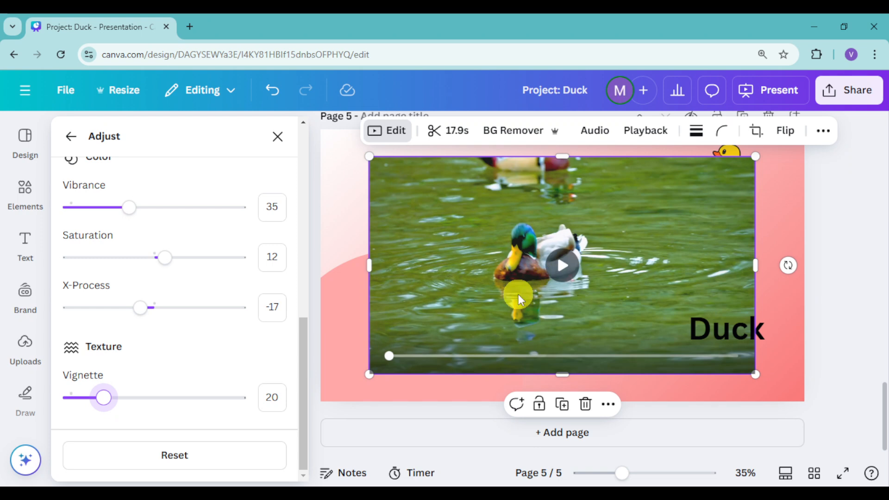
{"action": "left_click", "coordinate": [70, 139]}
{"action": "scroll", "coordinate": [131, 318], "scroll_direction": "down", "scroll_amount": 3}
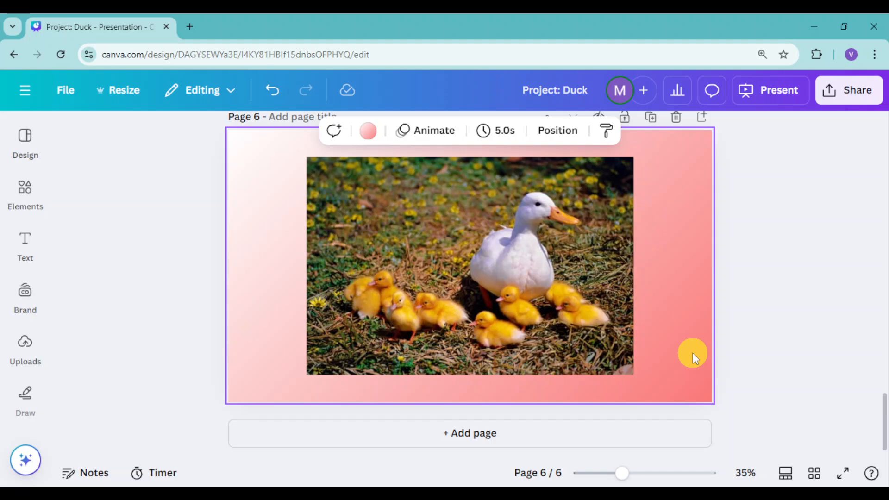
Step: Use Magic Edit on page 6's duck family photo to "add a flower" in the grass above the ducklings, keeping the third generated result
{"action": "left_click", "coordinate": [450, 283]}
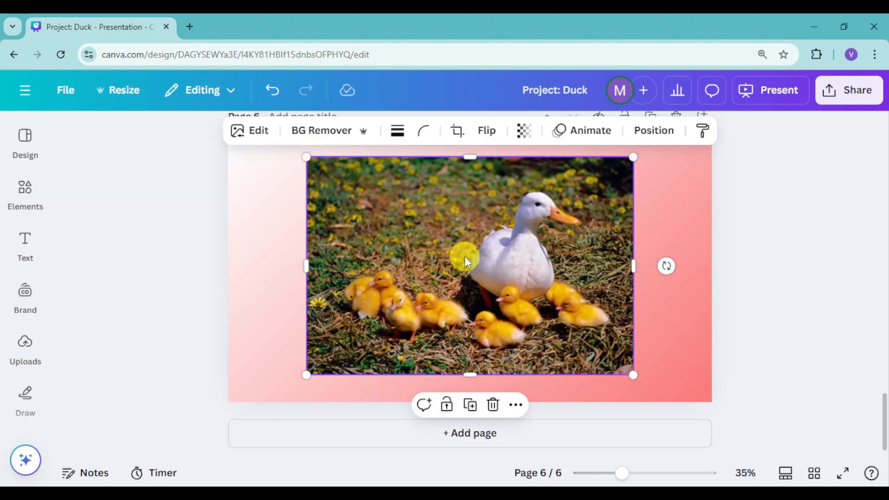
{"action": "left_click", "coordinate": [235, 135]}
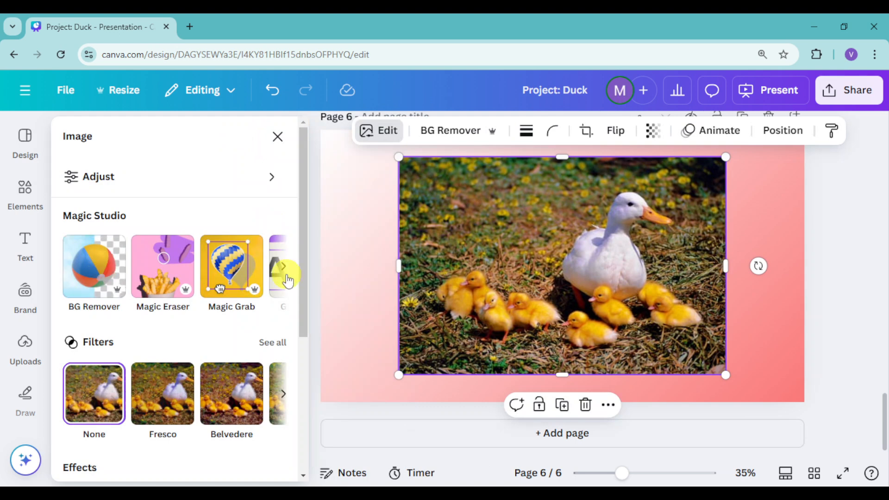
{"action": "left_click", "coordinate": [288, 277]}
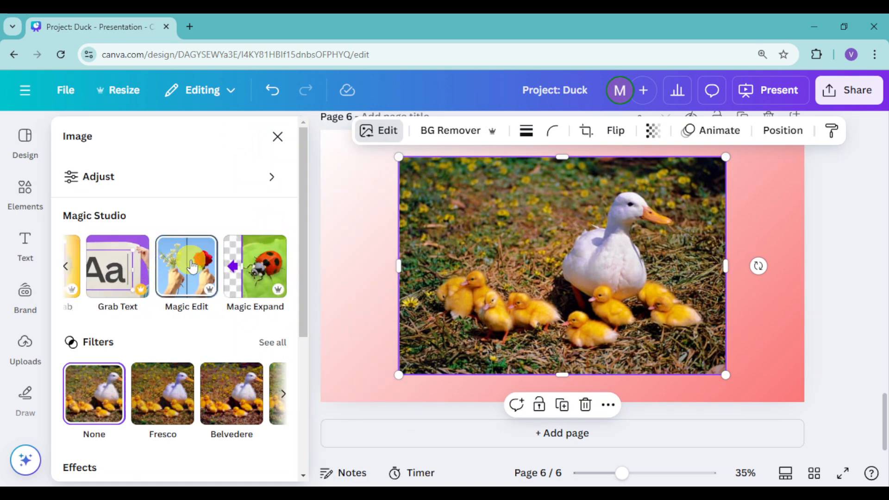
{"action": "left_click", "coordinate": [190, 263]}
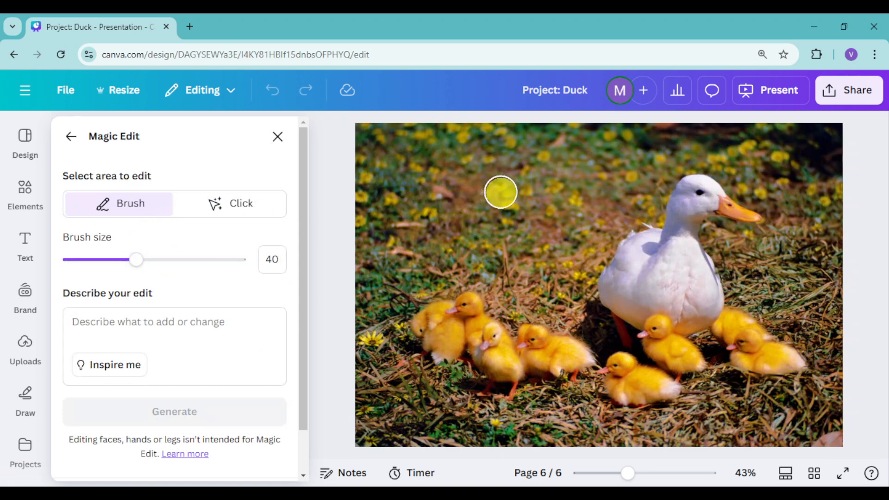
{"action": "left_click_drag", "start_coordinate": [500, 193], "coordinate": [509, 198]}
{"action": "left_click", "coordinate": [191, 323]}
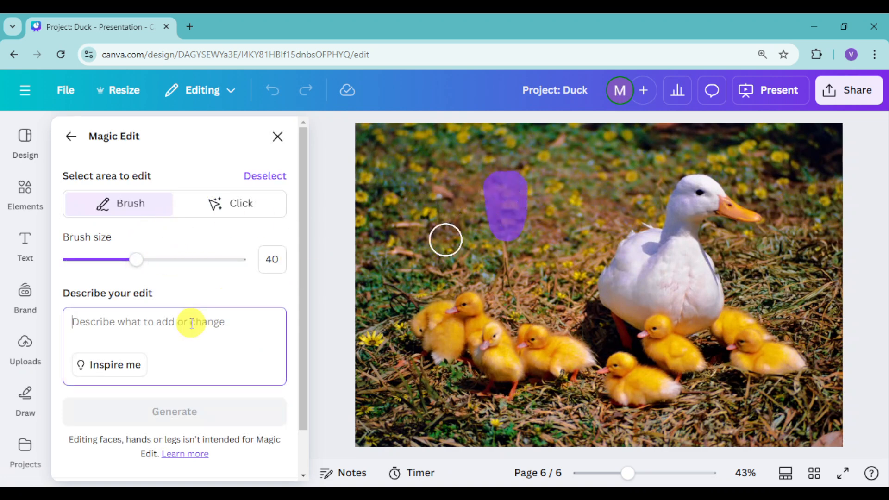
{"action": "type", "text": "add a flower"}
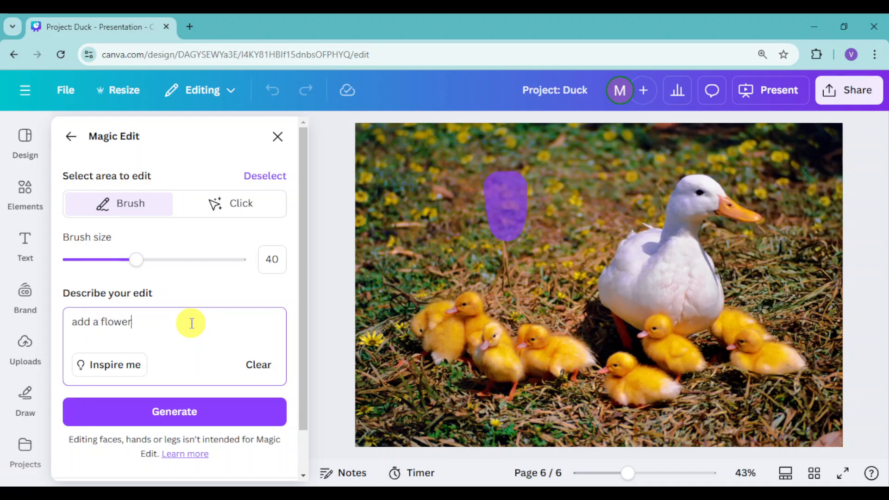
{"action": "left_click", "coordinate": [192, 409]}
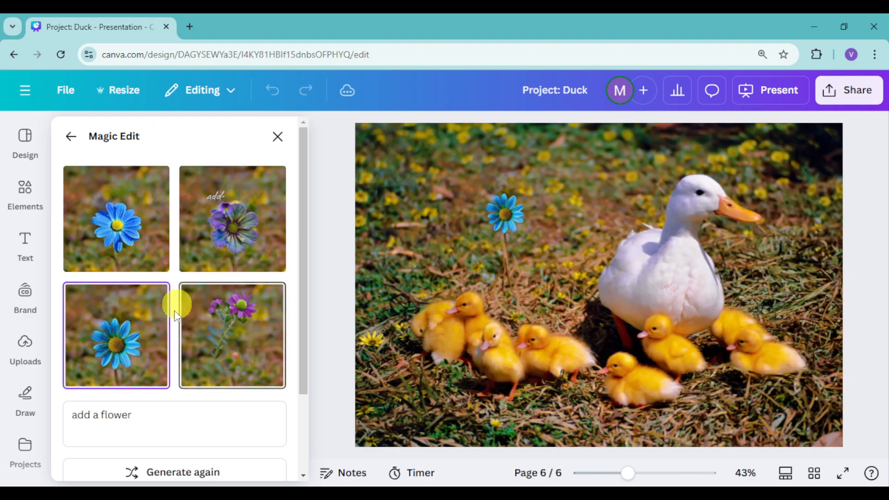
{"action": "left_click", "coordinate": [149, 346]}
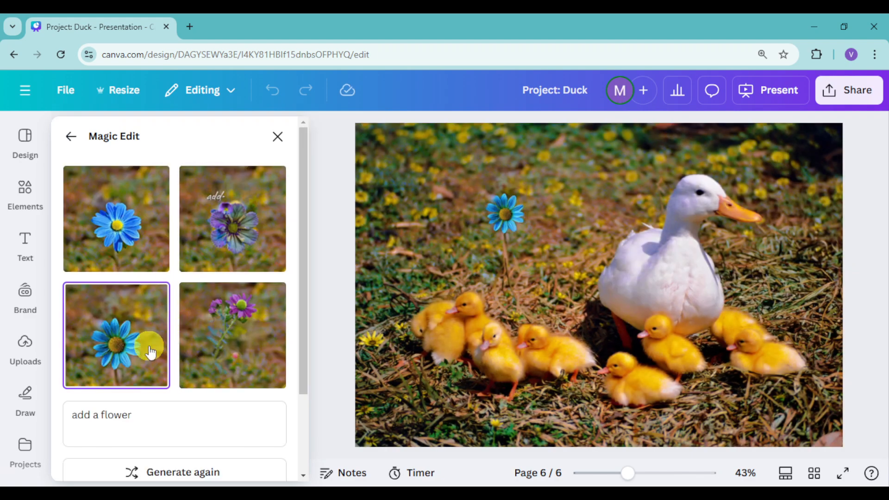
{"action": "left_click", "coordinate": [278, 136]}
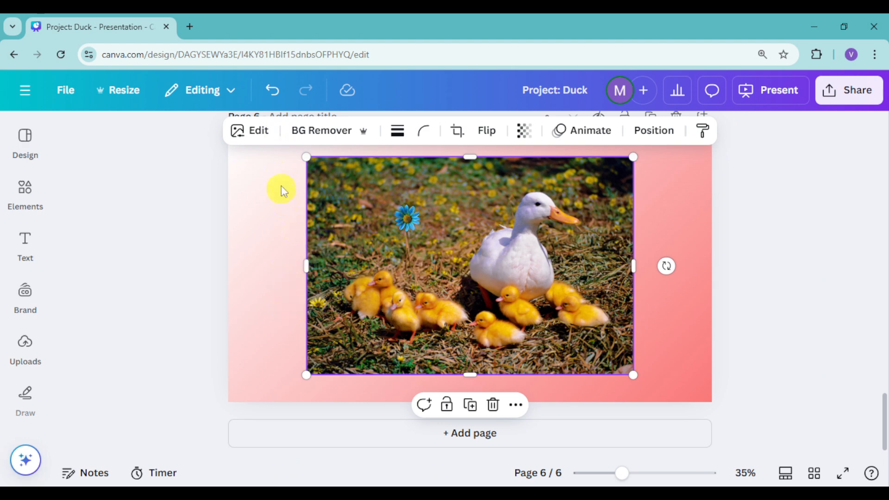
Step: Erase the front duckling below the white duck from page 6's photo with Magic Eraser, brushing over the remains a second time
{"action": "left_click", "coordinate": [264, 131]}
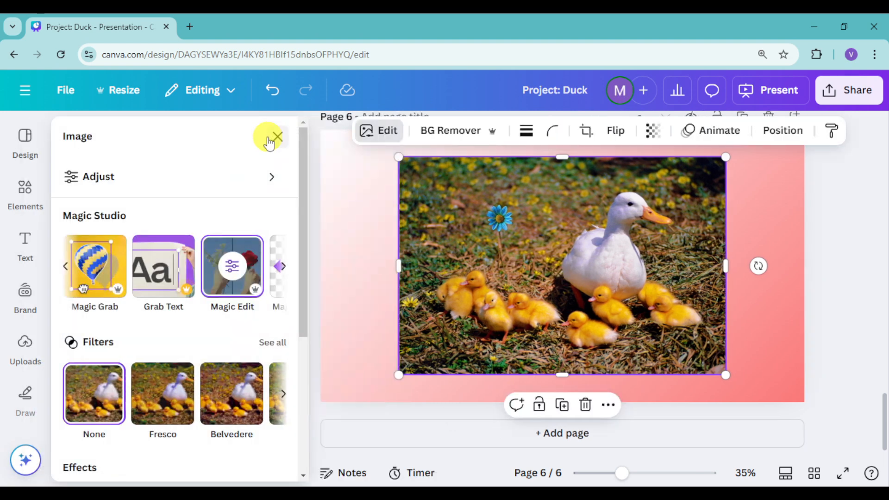
{"action": "left_click", "coordinate": [66, 266]}
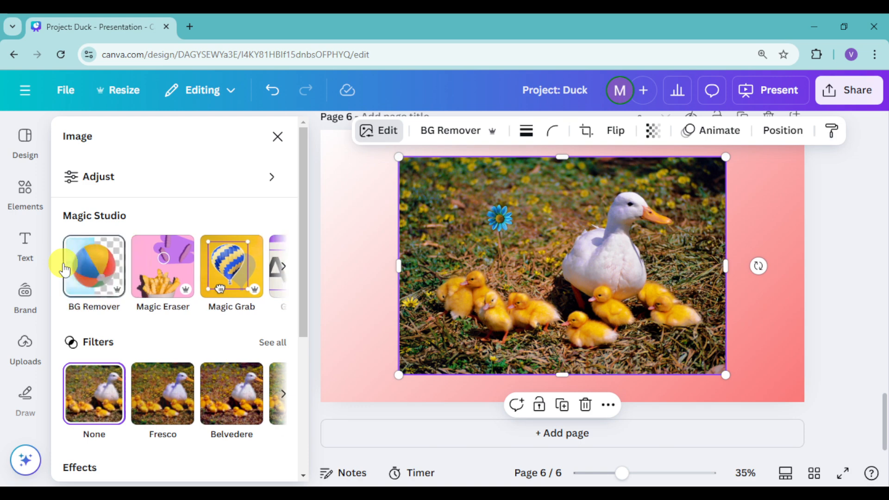
{"action": "left_click", "coordinate": [165, 261]}
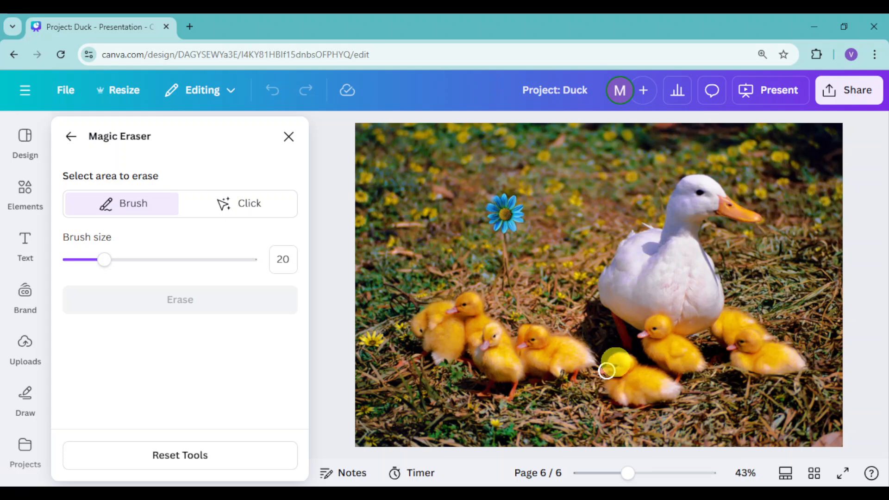
{"action": "mouse_move", "coordinate": [612, 366]}
{"action": "left_mouse_down"}
{"action": "mouse_move", "coordinate": [610, 388]}
{"action": "mouse_move", "coordinate": [647, 368]}
{"action": "mouse_move", "coordinate": [609, 375]}
{"action": "mouse_move", "coordinate": [658, 385]}
{"action": "mouse_move", "coordinate": [614, 365]}
{"action": "mouse_move", "coordinate": [658, 389]}
{"action": "mouse_move", "coordinate": [612, 393]}
{"action": "mouse_move", "coordinate": [657, 383]}
{"action": "left_mouse_up"}
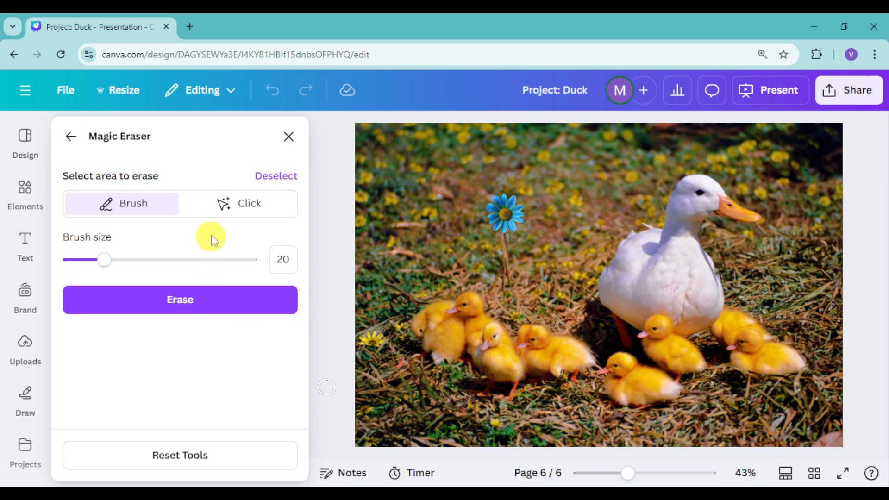
{"action": "left_click", "coordinate": [212, 303]}
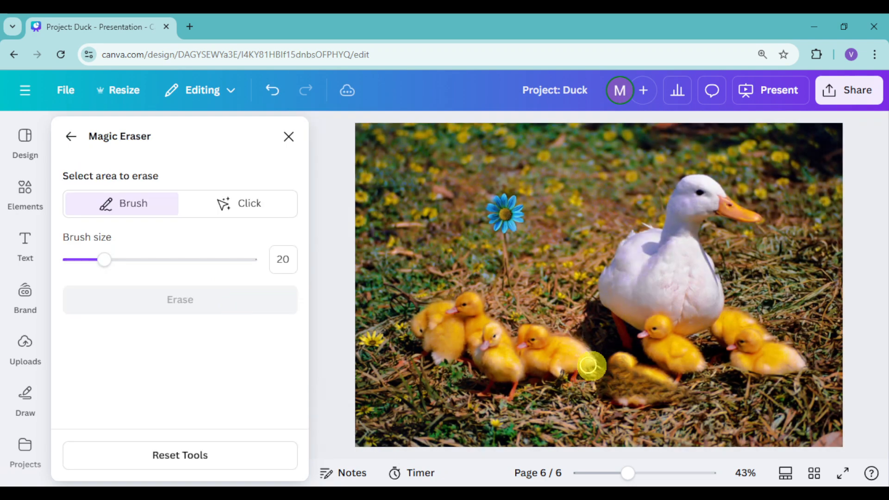
{"action": "mouse_move", "coordinate": [612, 361]}
{"action": "left_mouse_down"}
{"action": "mouse_move", "coordinate": [666, 382]}
{"action": "mouse_move", "coordinate": [641, 362]}
{"action": "mouse_move", "coordinate": [604, 353]}
{"action": "mouse_move", "coordinate": [621, 372]}
{"action": "mouse_move", "coordinate": [631, 402]}
{"action": "mouse_move", "coordinate": [624, 400]}
{"action": "mouse_move", "coordinate": [614, 390]}
{"action": "mouse_move", "coordinate": [646, 401]}
{"action": "left_mouse_up"}
{"action": "left_click", "coordinate": [256, 307]}
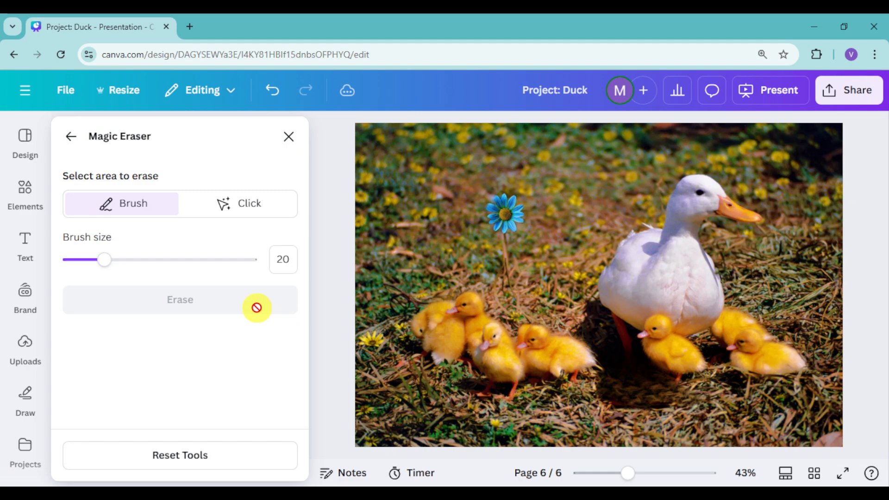
{"action": "left_click", "coordinate": [289, 137]}
{"action": "left_click", "coordinate": [827, 328]}
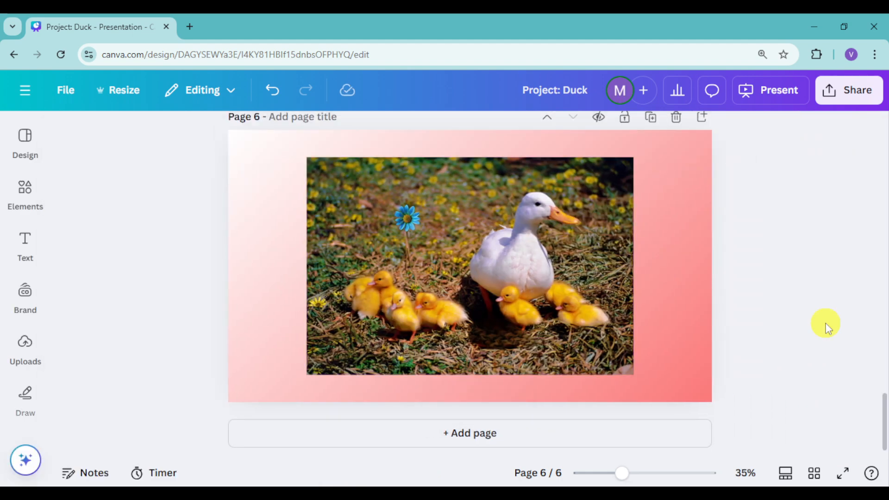